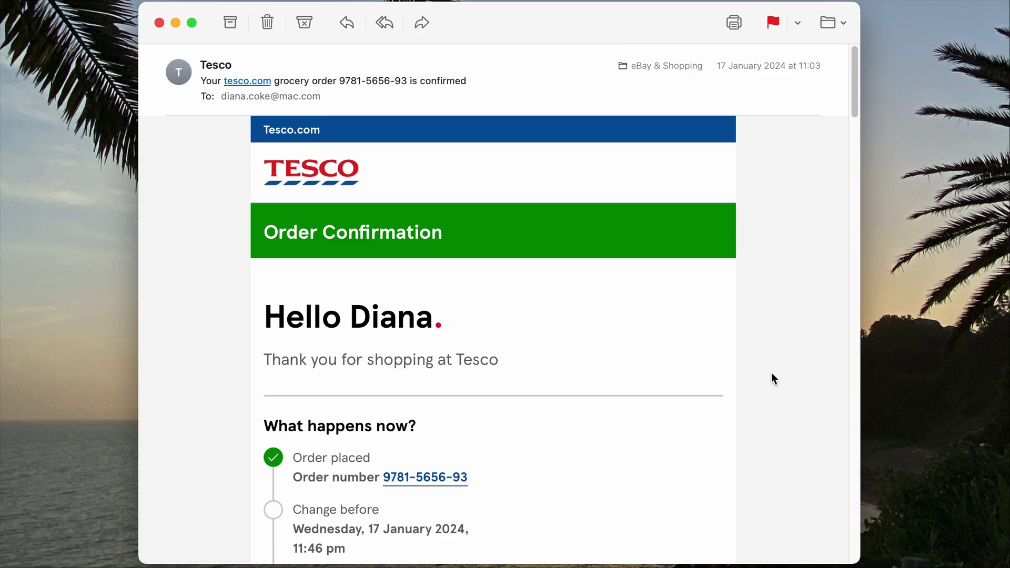
# Step: Print the Tesco email with the HP DeskJet 2600 series and choose Save as PDF
pyautogui.scroll(-20, 761, 370)
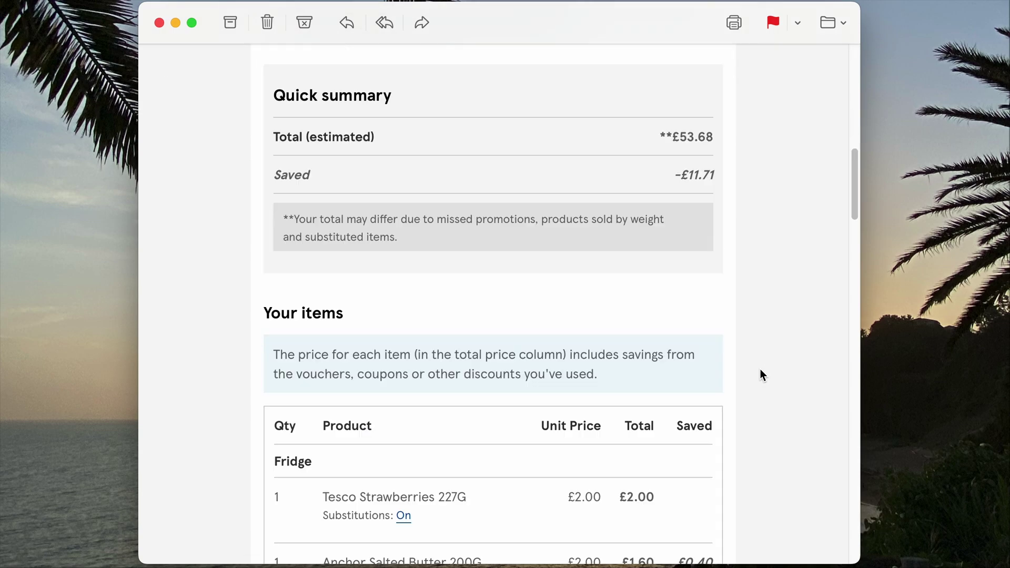
pyautogui.scroll(-10, 760, 368)
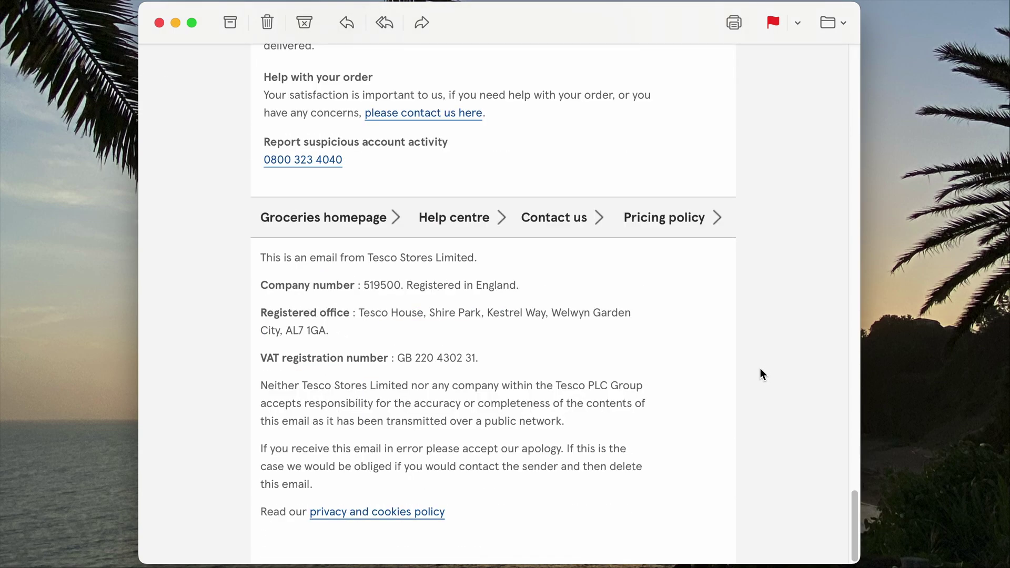
pyautogui.scroll(20, 758, 358)
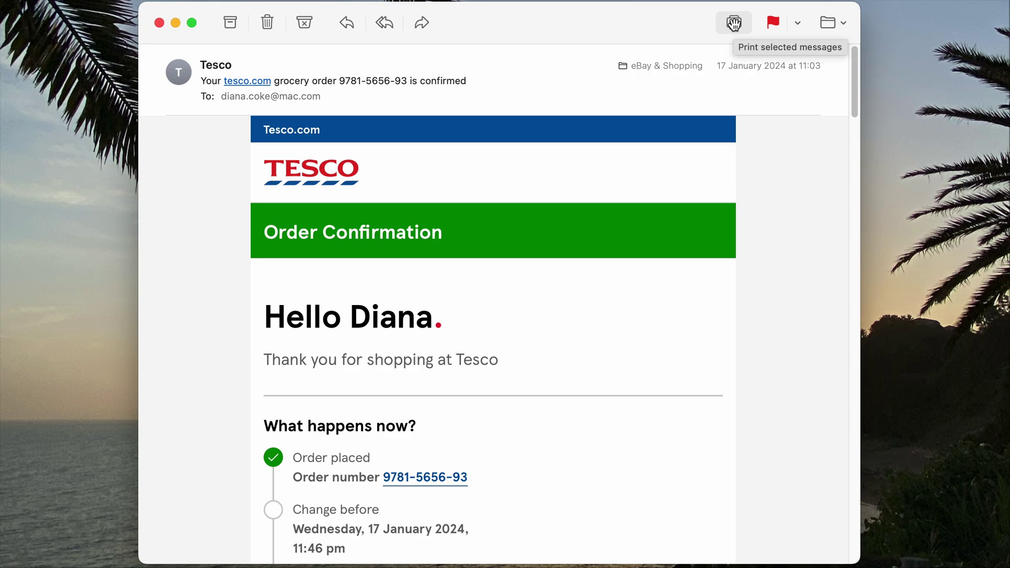
pyautogui.click(735, 24)
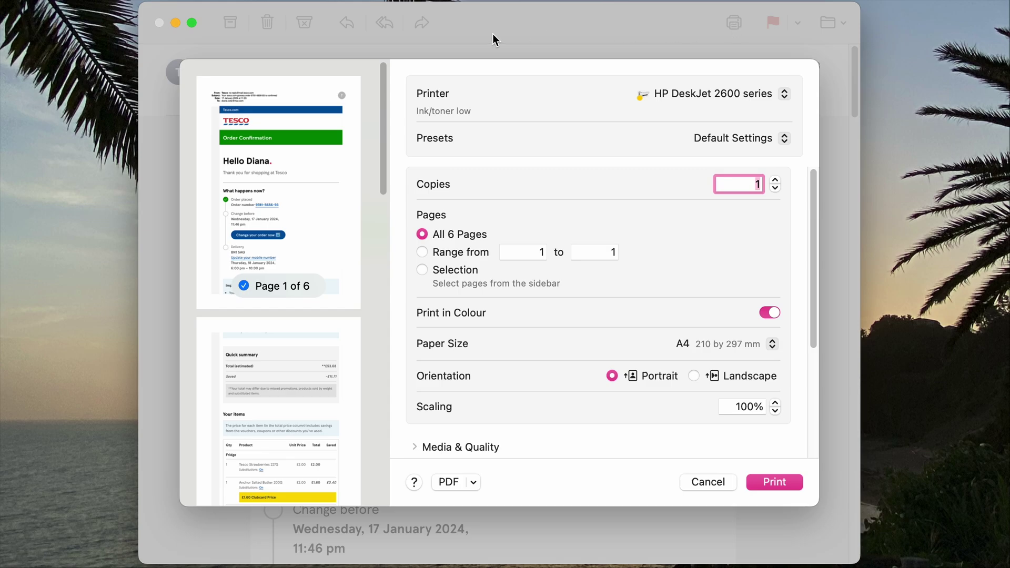
pyautogui.click(784, 95)
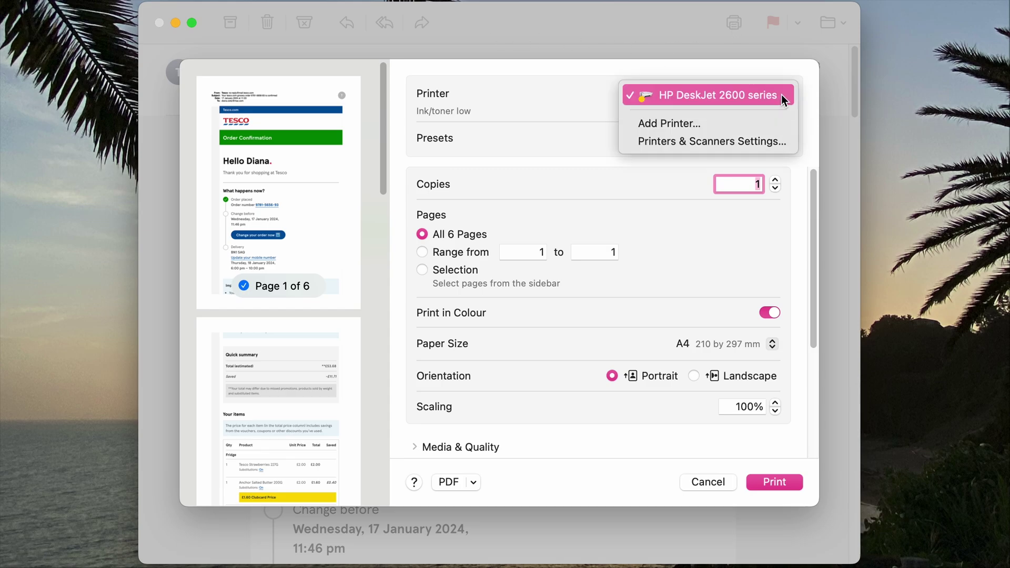
pyautogui.click(783, 96)
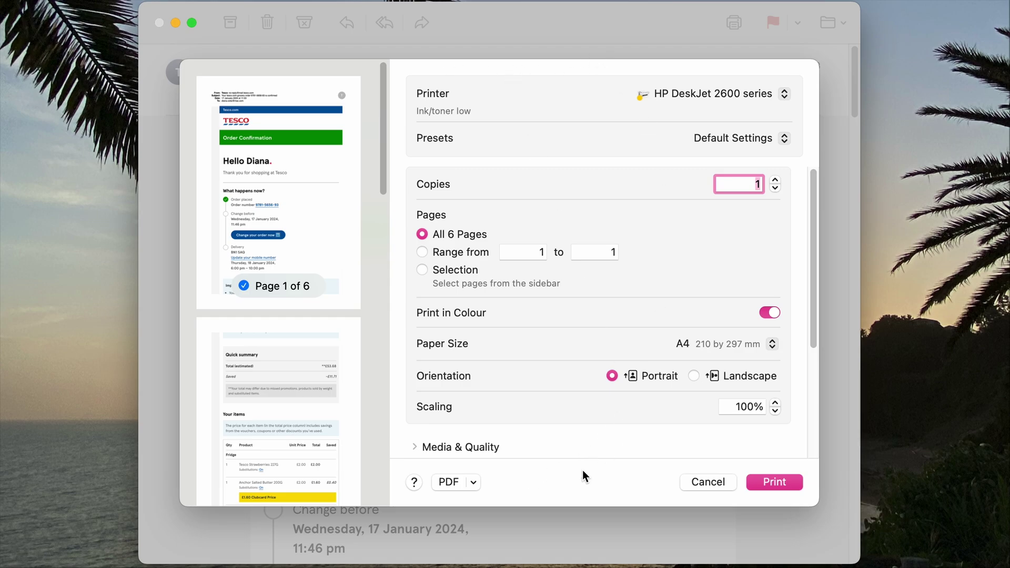
pyautogui.click(464, 483)
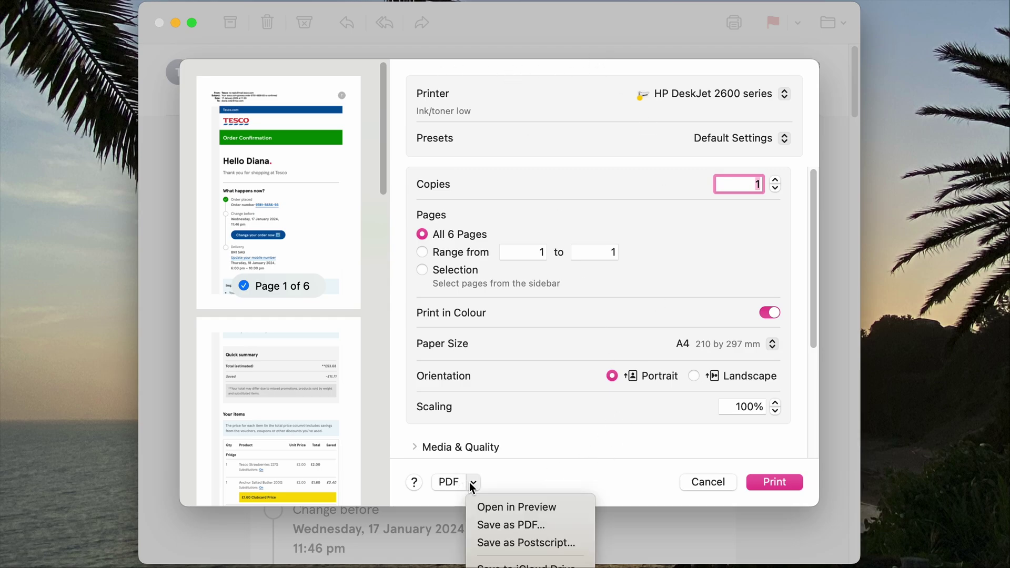
pyautogui.click(529, 525)
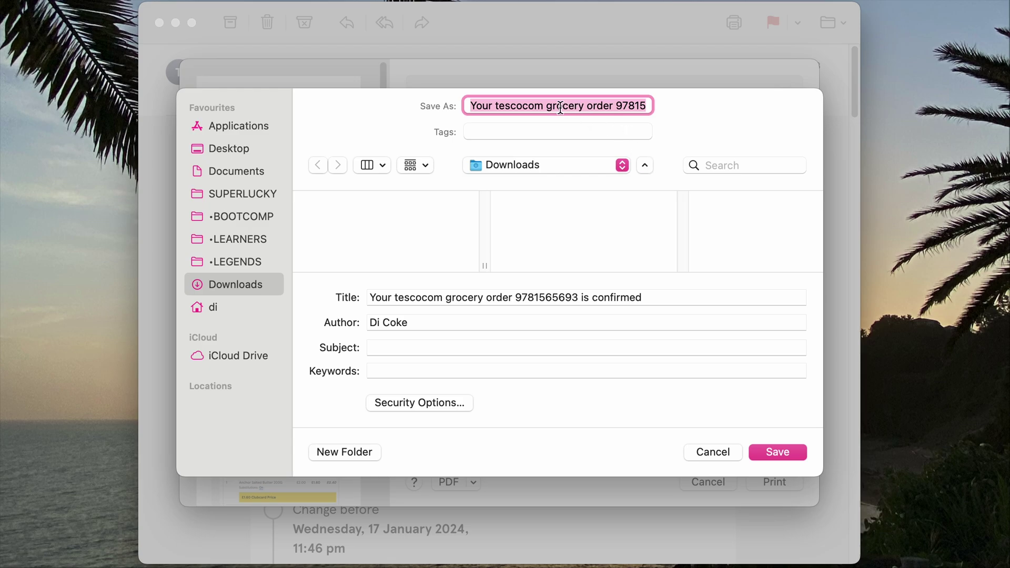
# Step: Rename the PDF to 'Tesco' plus the order number and save it to Downloads
pyautogui.click(615, 107)
pyautogui.moveTo(616, 106); pyautogui.dragTo(405, 86)
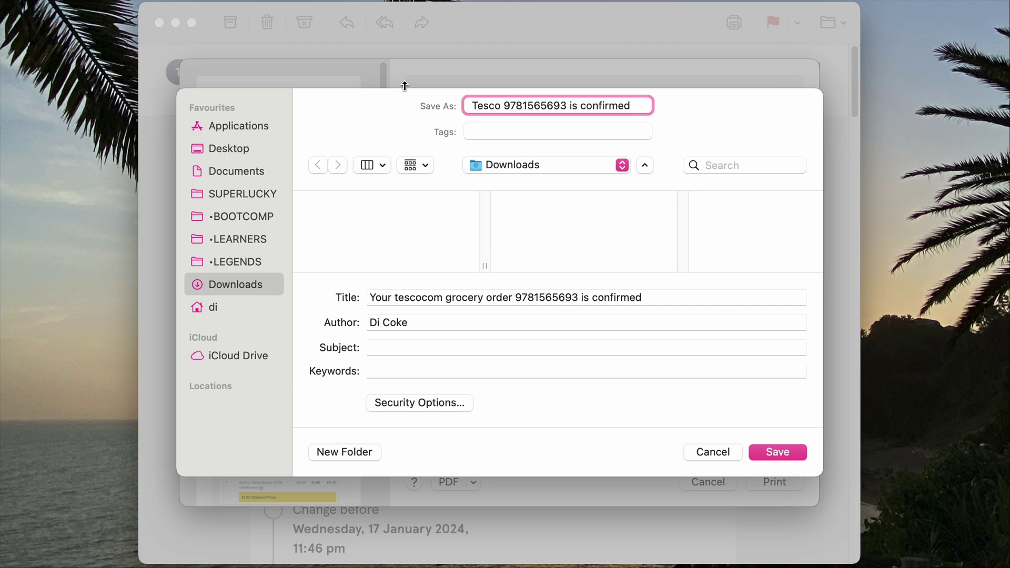
pyautogui.moveTo(570, 107); pyautogui.dragTo(645, 100)
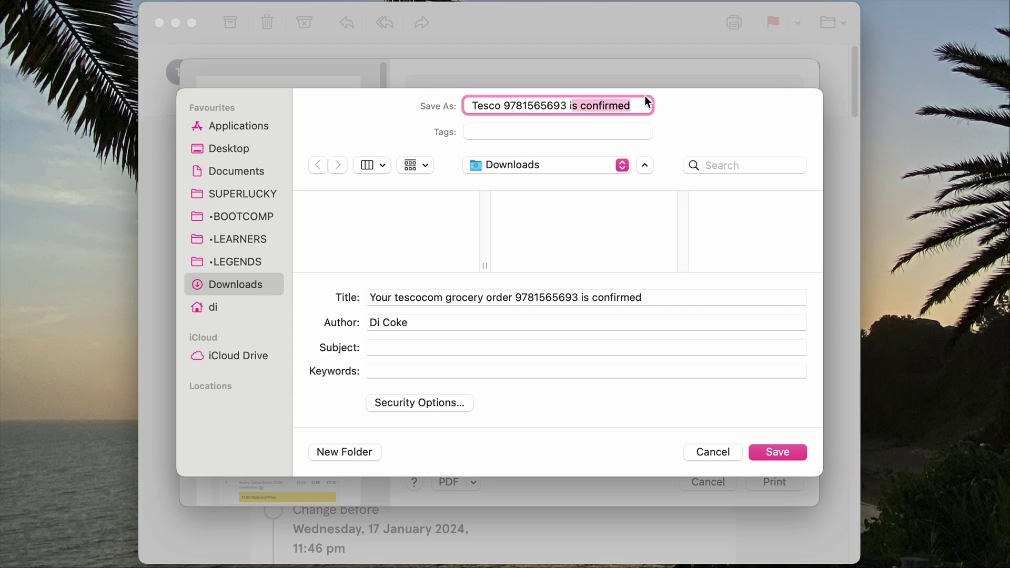
pyautogui.press('BackSpace')
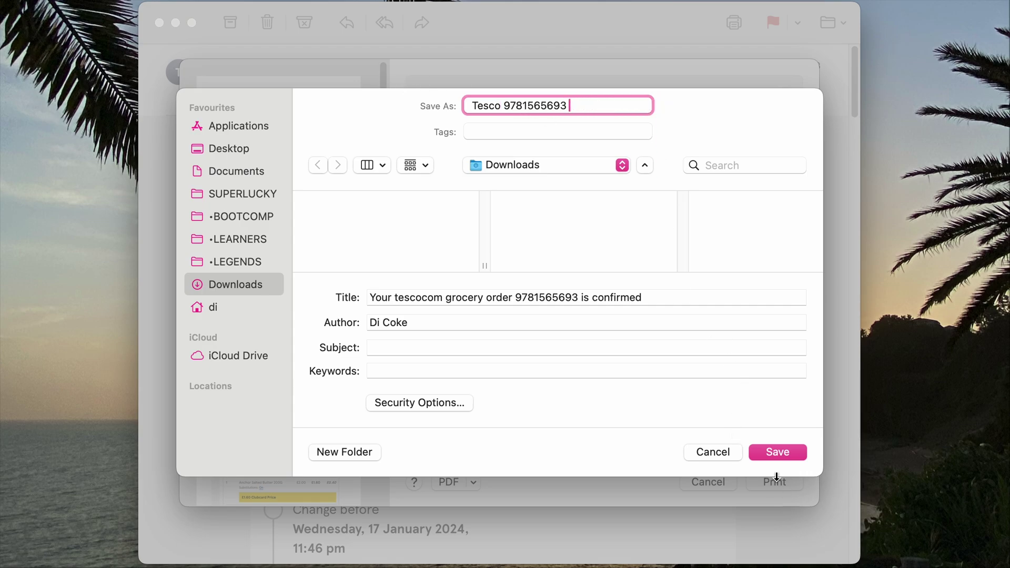
pyautogui.click(771, 451)
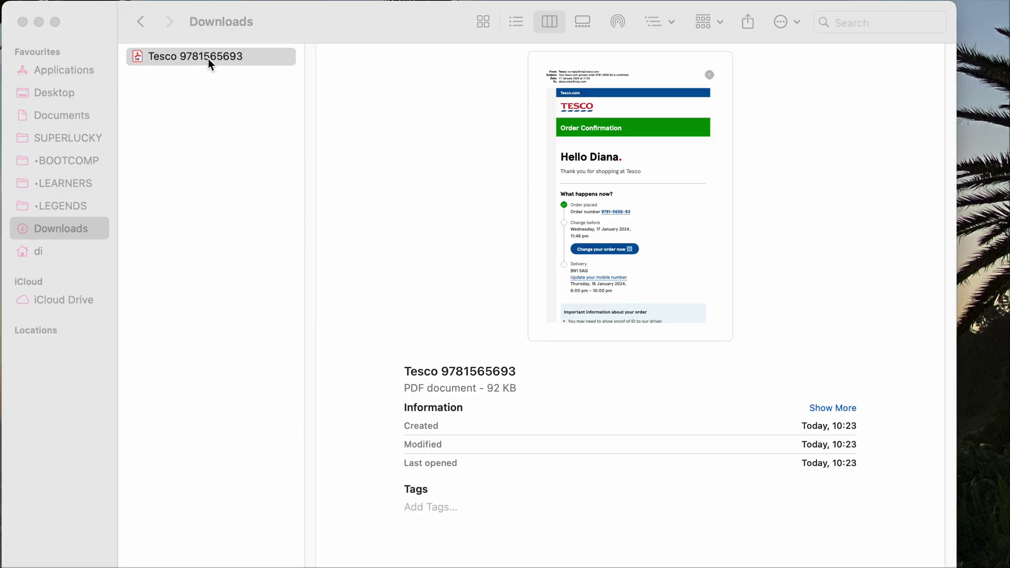
pyautogui.doubleClick(206, 58)
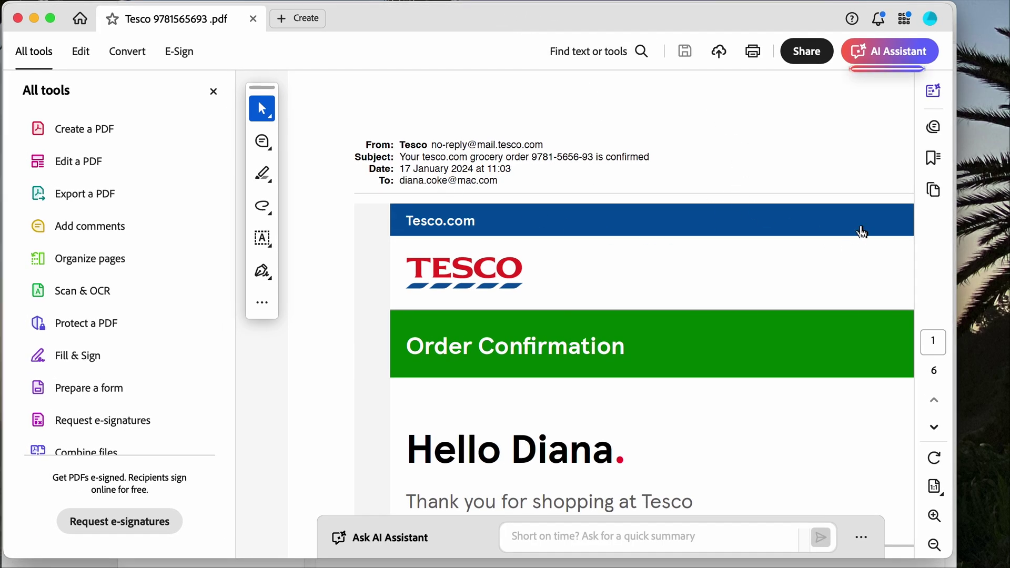
pyautogui.click(934, 428)
pyautogui.click(935, 428)
pyautogui.click(935, 428)
pyautogui.click(935, 428)
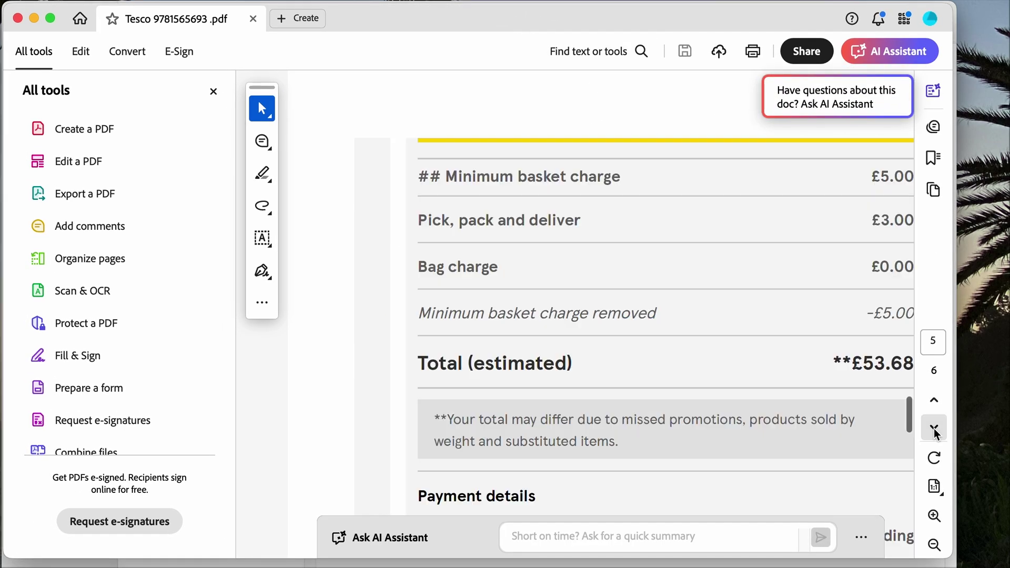
pyautogui.click(934, 428)
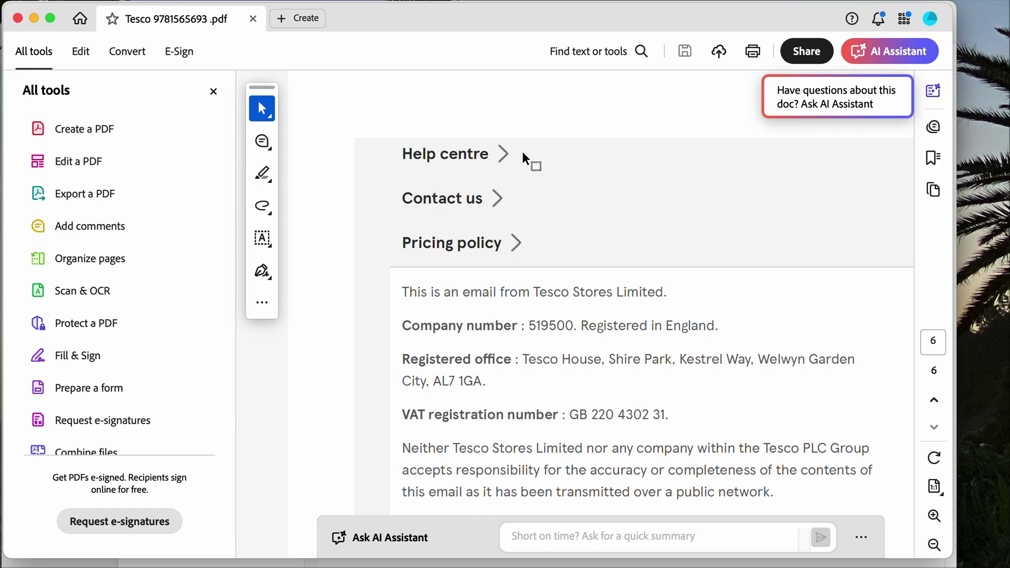
pyautogui.click(18, 19)
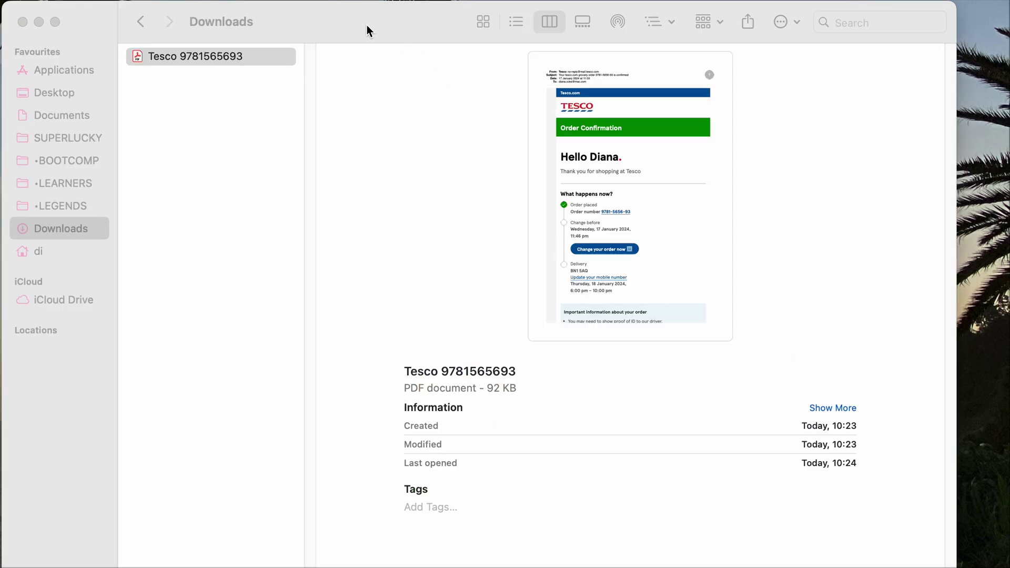
# Step: Load the WorkinTool home page in the browser and go to its PDF to JPG converter
pyautogui.click(367, 25)
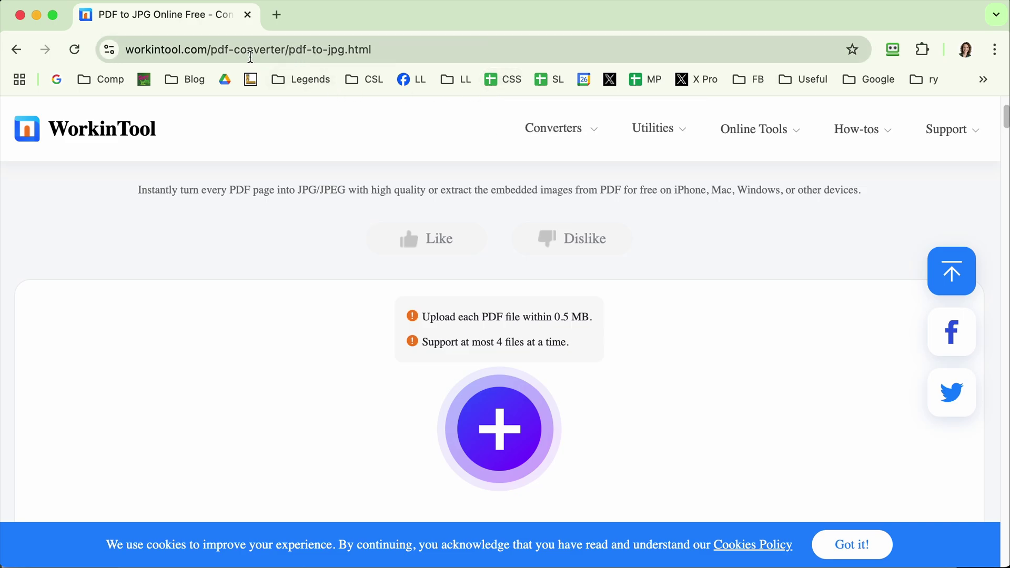
pyautogui.moveTo(209, 50); pyautogui.dragTo(418, 53)
pyautogui.press('BackSpace')
pyautogui.press('Return')
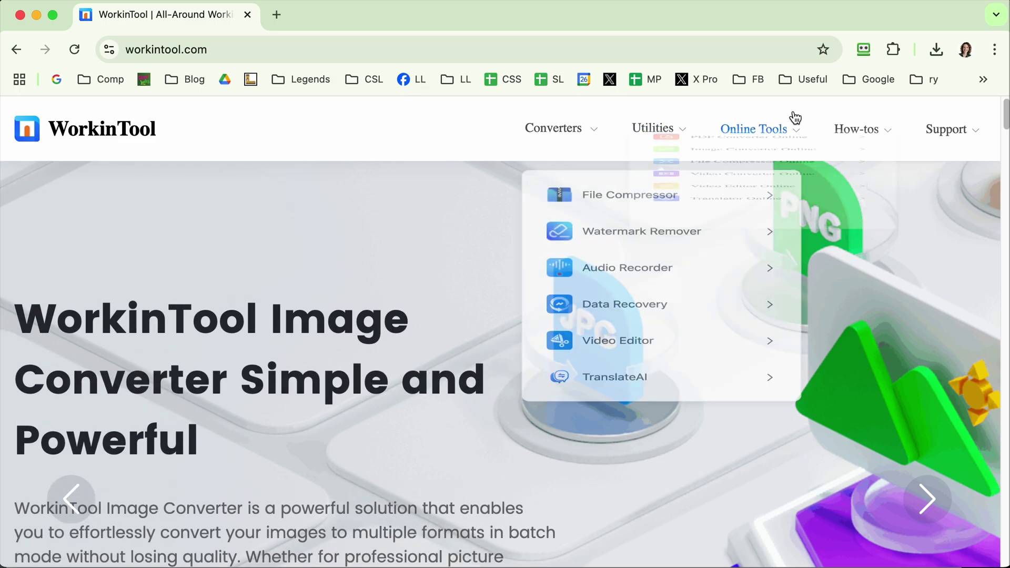
pyautogui.moveTo(783, 129)
pyautogui.moveTo(754, 170)
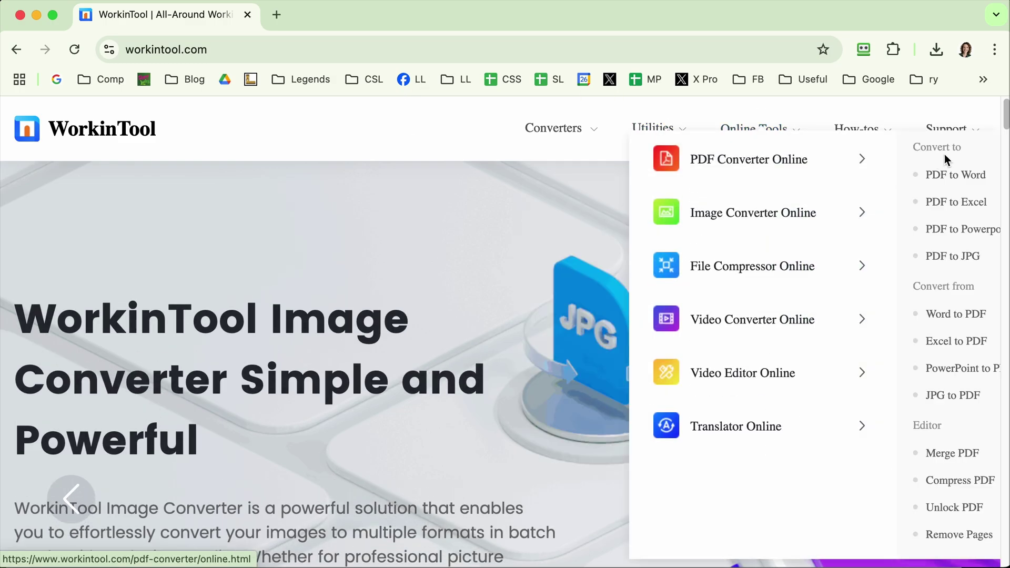
pyautogui.click(943, 258)
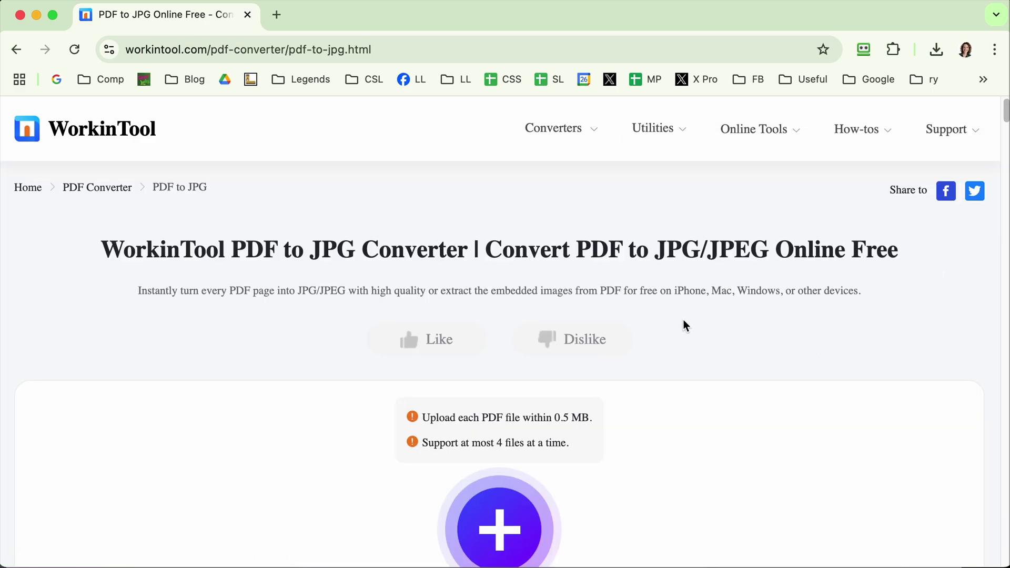
# Step: Enter the bit.ly/PDFJPEG link to reach the PDF to Long Image converter
pyautogui.click(200, 51)
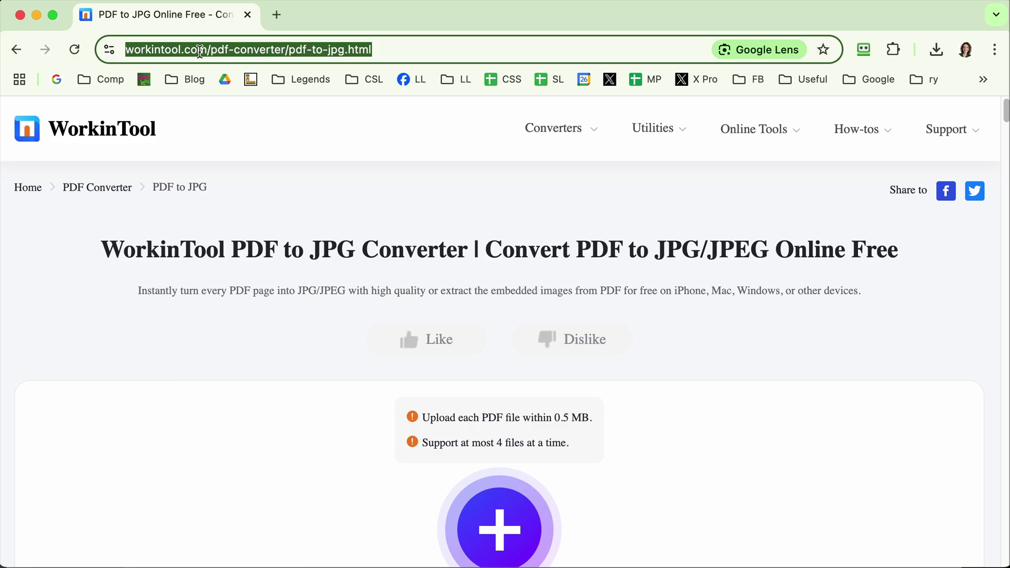
pyautogui.write('bit.ly/PDFJPEG')
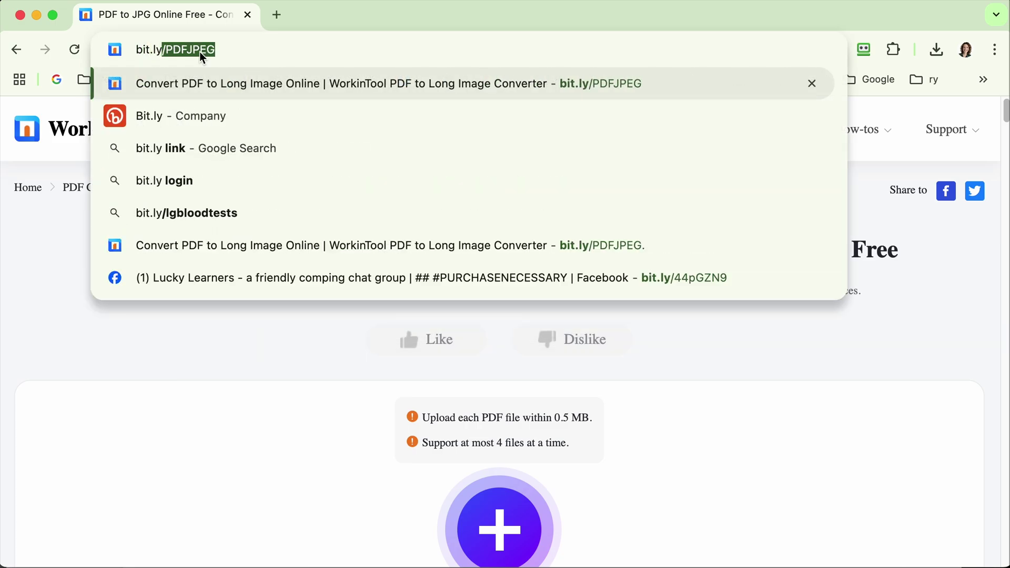
pyautogui.press('Return')
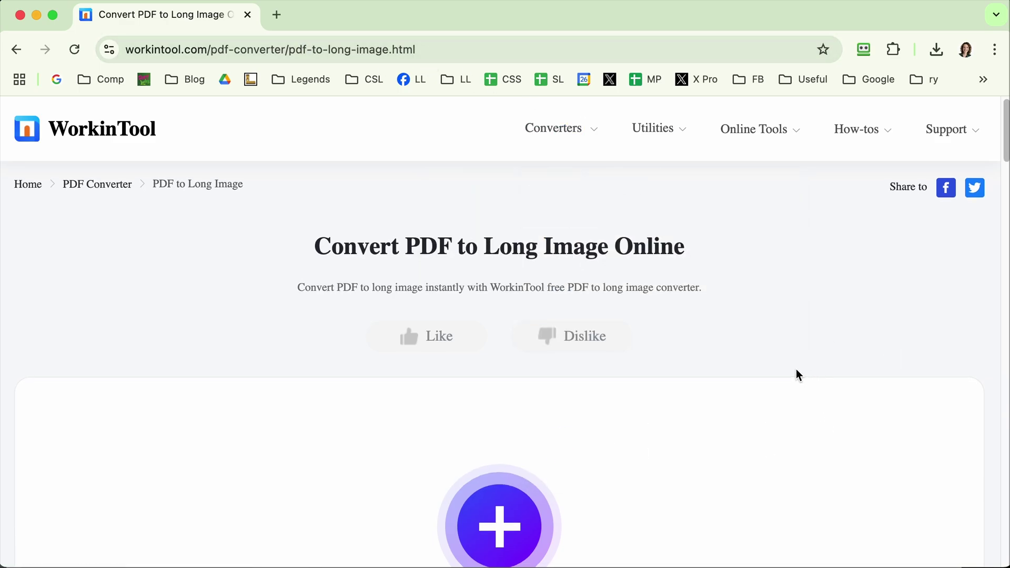
# Step: Upload the Tesco order PDF from Downloads and set merging to Twenty in One
pyautogui.scroll(-2, 796, 368)
pyautogui.click(494, 415)
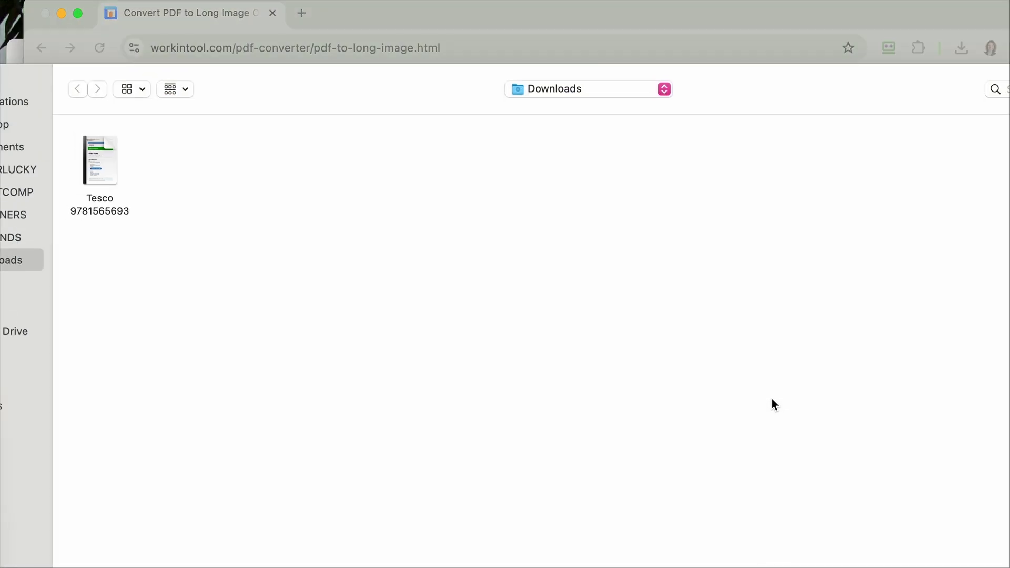
pyautogui.doubleClick(95, 155)
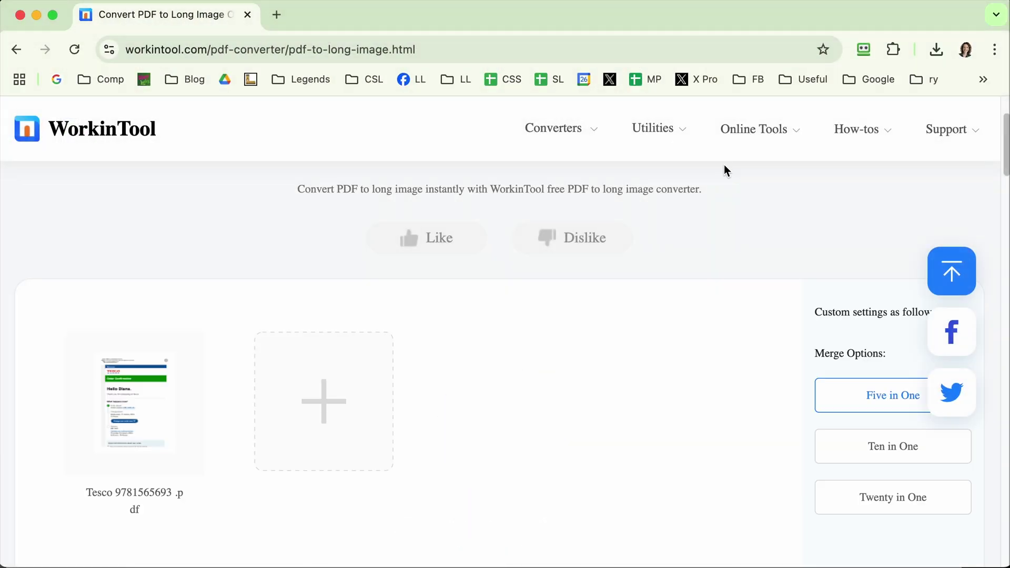
pyautogui.scroll(-3, 669, 342)
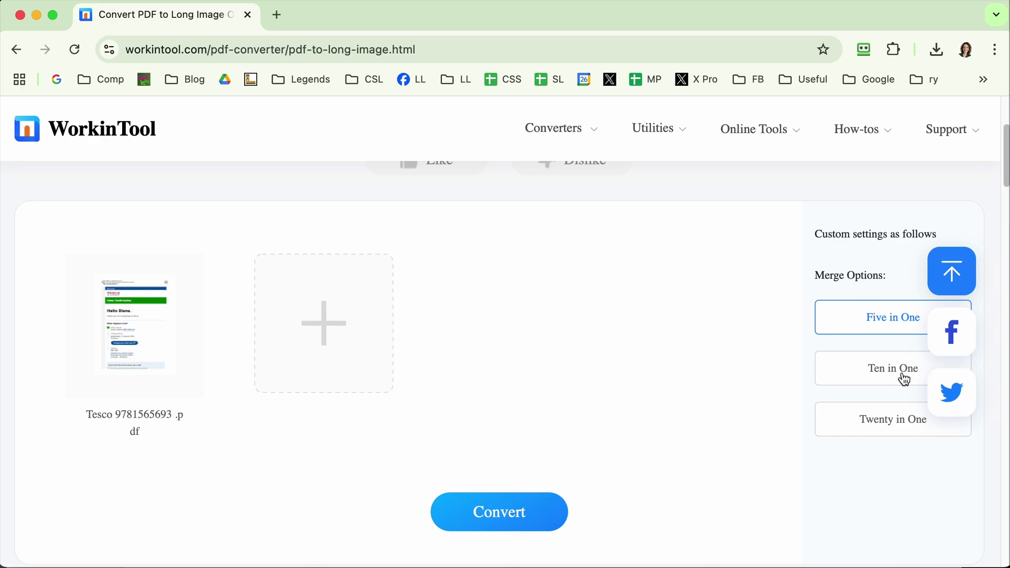
pyautogui.click(879, 424)
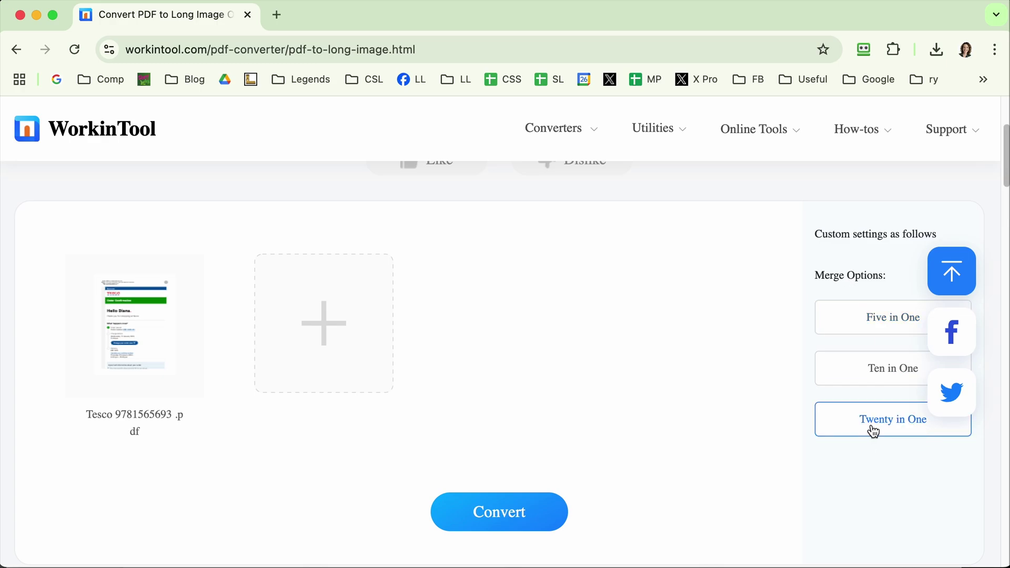
# Step: Convert the PDF to a long image and download the resulting zip
pyautogui.scroll(-1, 737, 462)
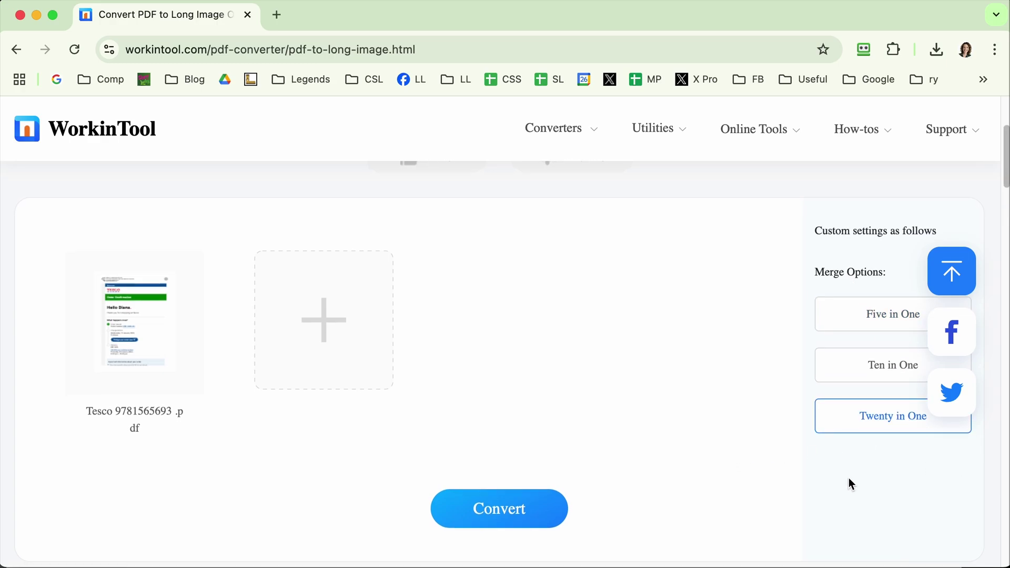
pyautogui.scroll(-2, 854, 472)
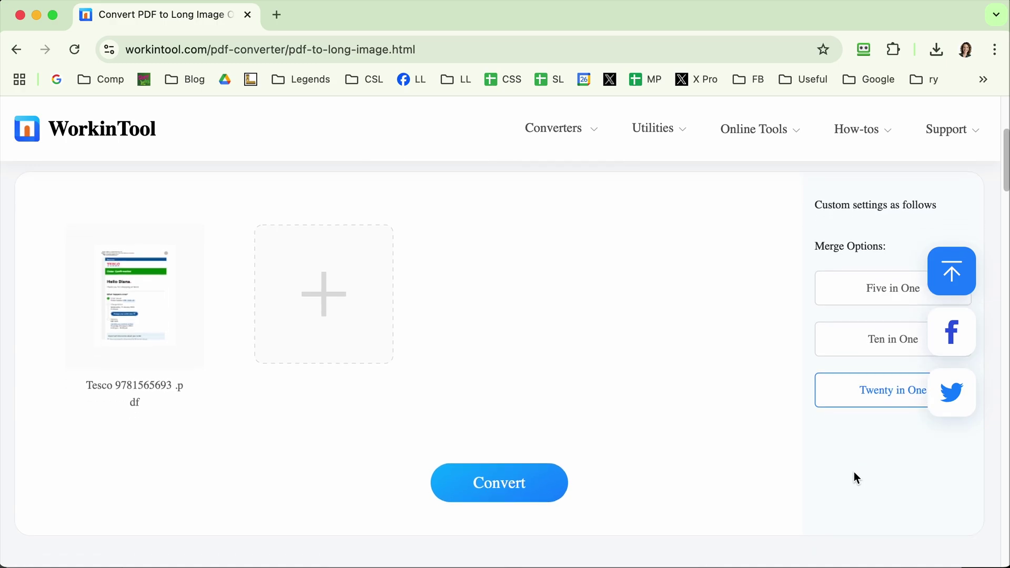
pyautogui.click(532, 480)
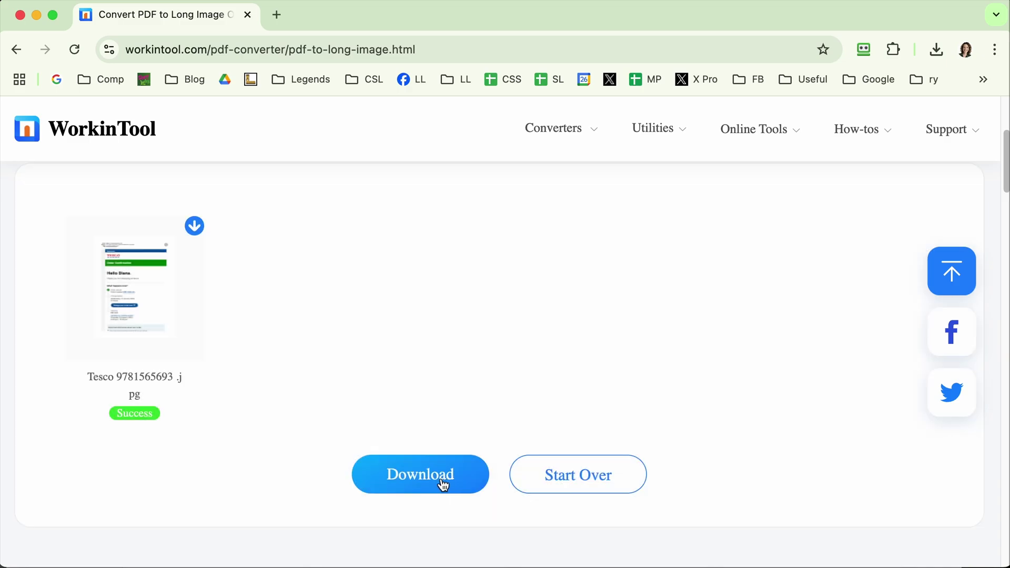
pyautogui.click(443, 482)
pyautogui.moveTo(827, 100)
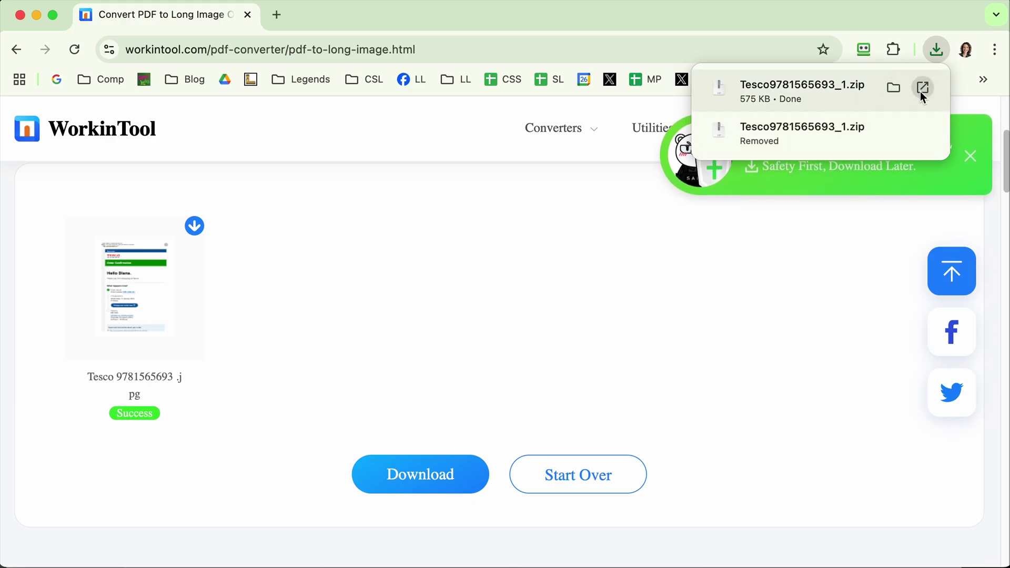
# Step: Extract the downloaded zip in Finder and open 0_0_6.jpg in Photoshop
pyautogui.click(895, 88)
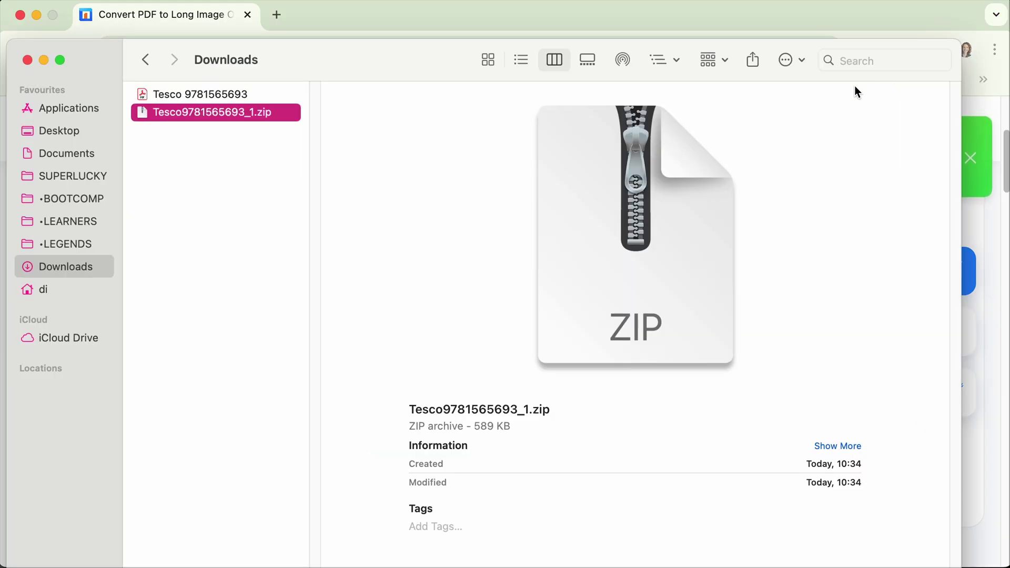
pyautogui.doubleClick(162, 113)
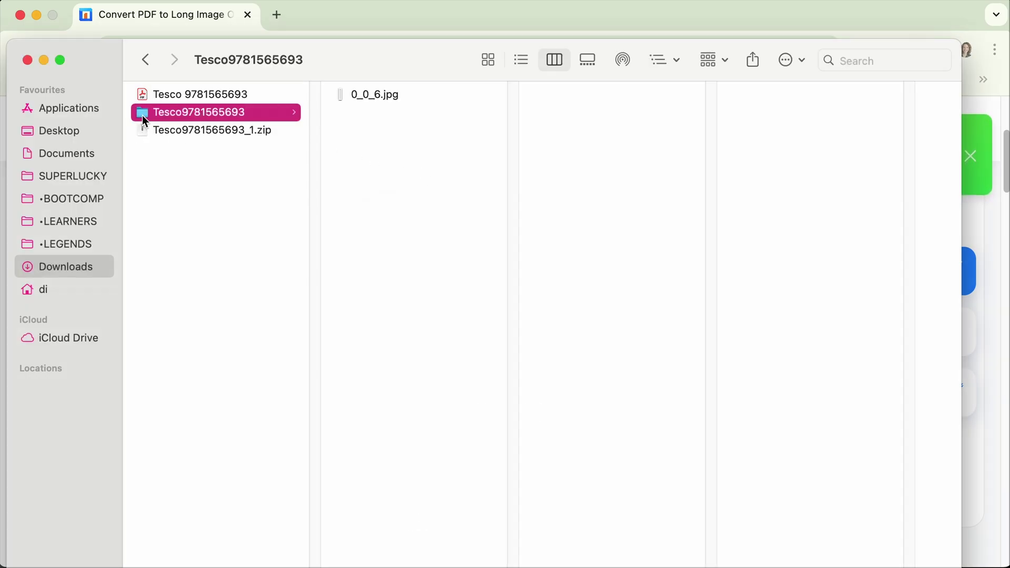
pyautogui.click(363, 99)
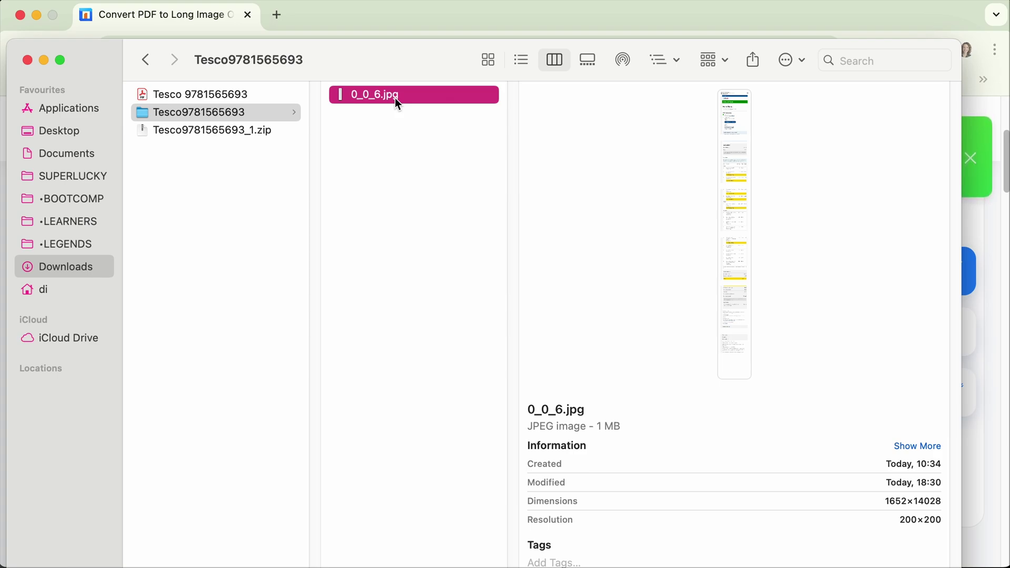
pyautogui.doubleClick(394, 97)
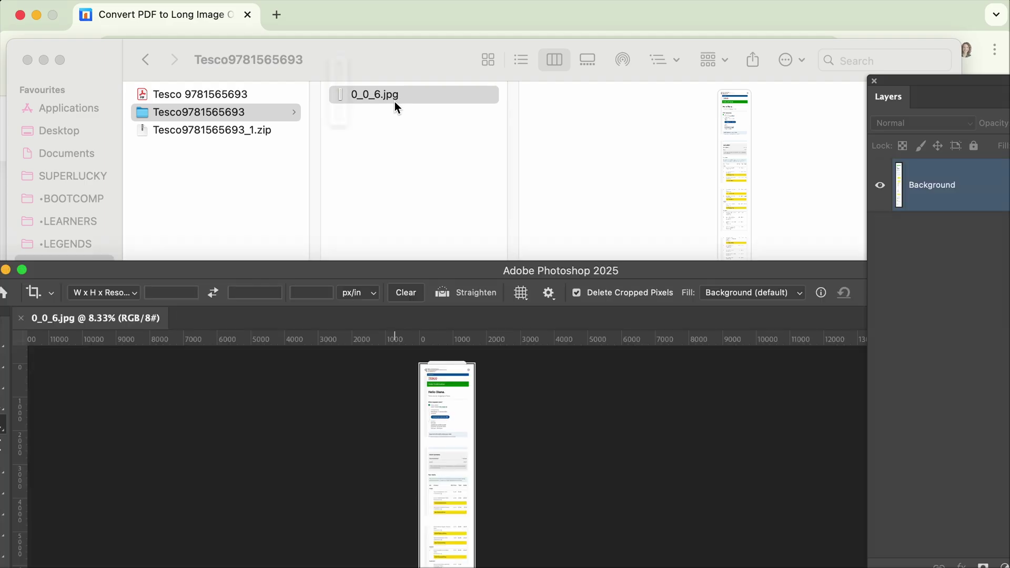
# Step: Maximise Photoshop, zoom to 100%, and scroll through the long order image
pyautogui.doubleClick(469, 270)
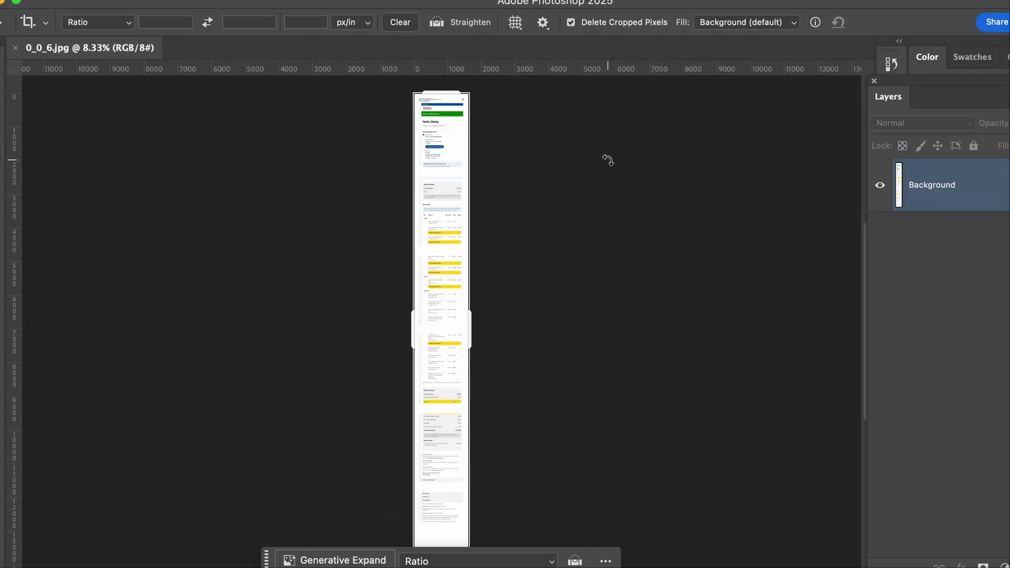
pyautogui.press('super+equal')
pyautogui.press('super+equal')
pyautogui.press('super+equal')
pyautogui.press('super+equal')
pyautogui.press('super+equal')
pyautogui.press('super+equal')
pyautogui.press('super+equal')
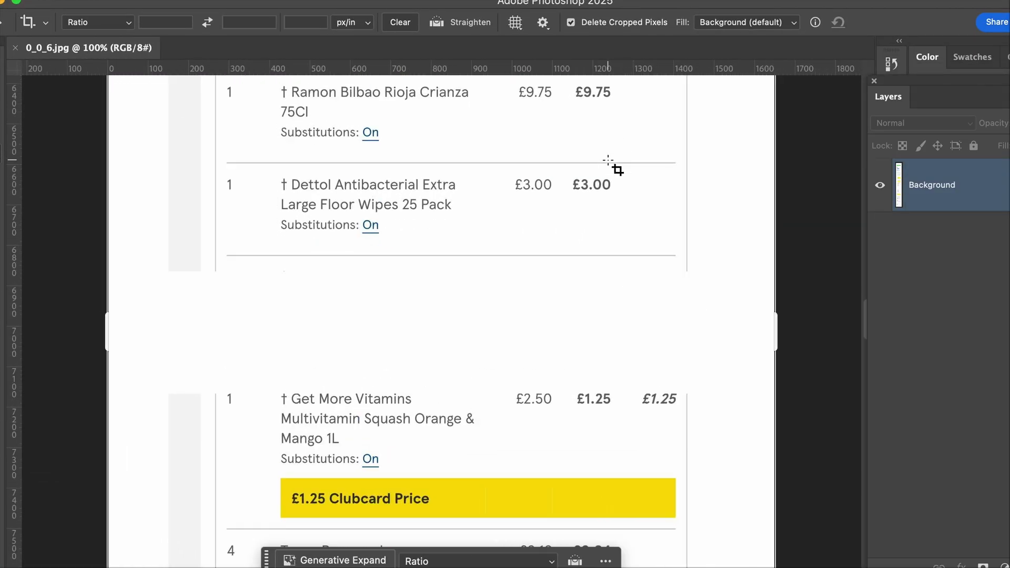
pyautogui.scroll(-20, 605, 238)
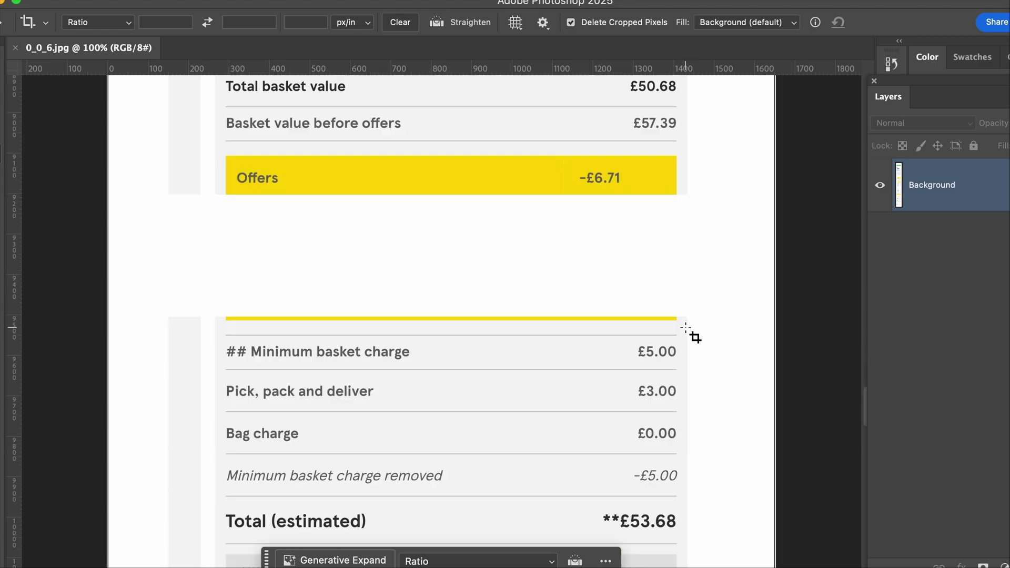
pyautogui.scroll(20, 705, 363)
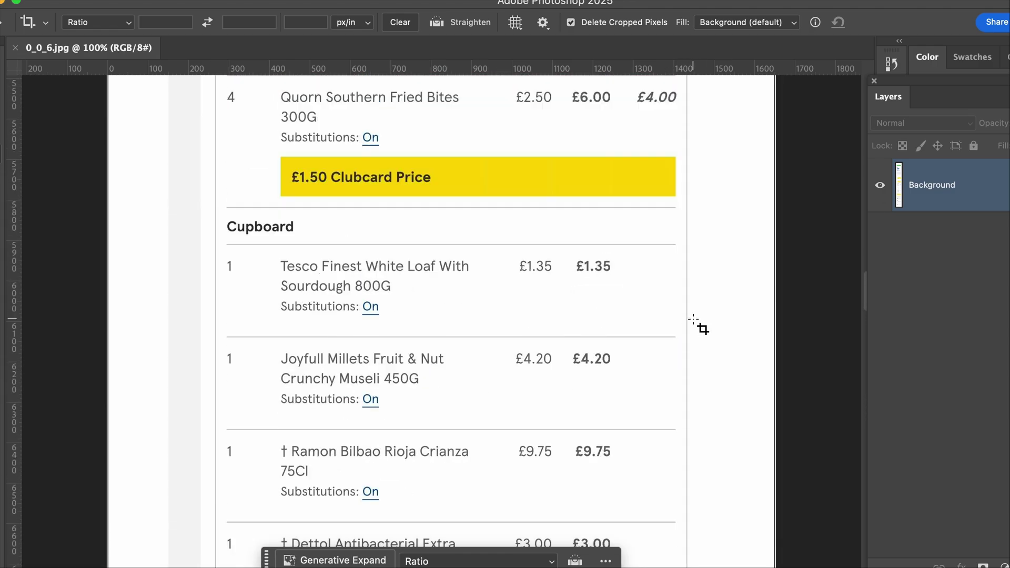
pyautogui.scroll(20, 696, 334)
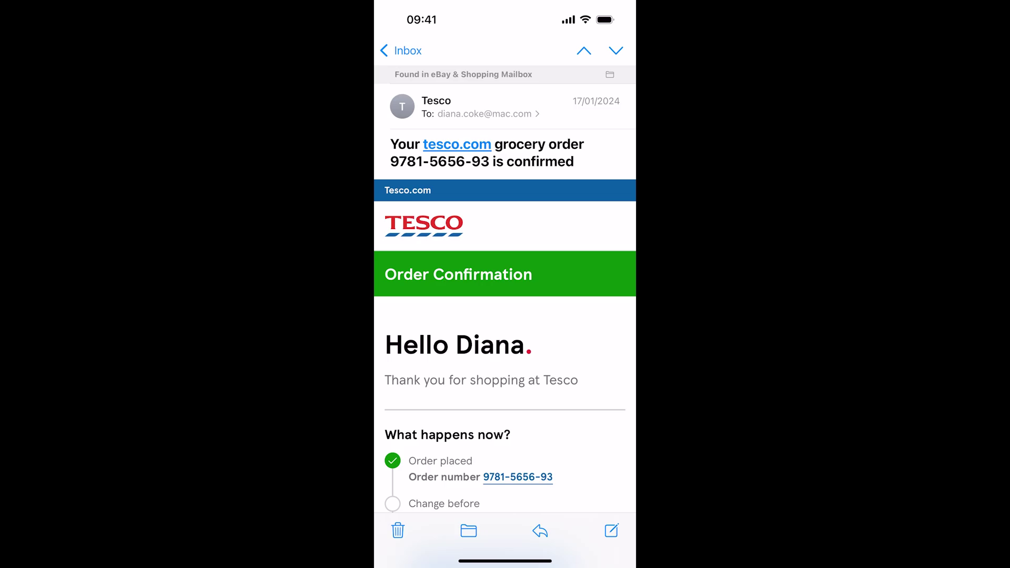
# Step: Save the Tesco email as a PDF to On My iPhone in Files, then switch to Chrome
pyautogui.click(539, 531)
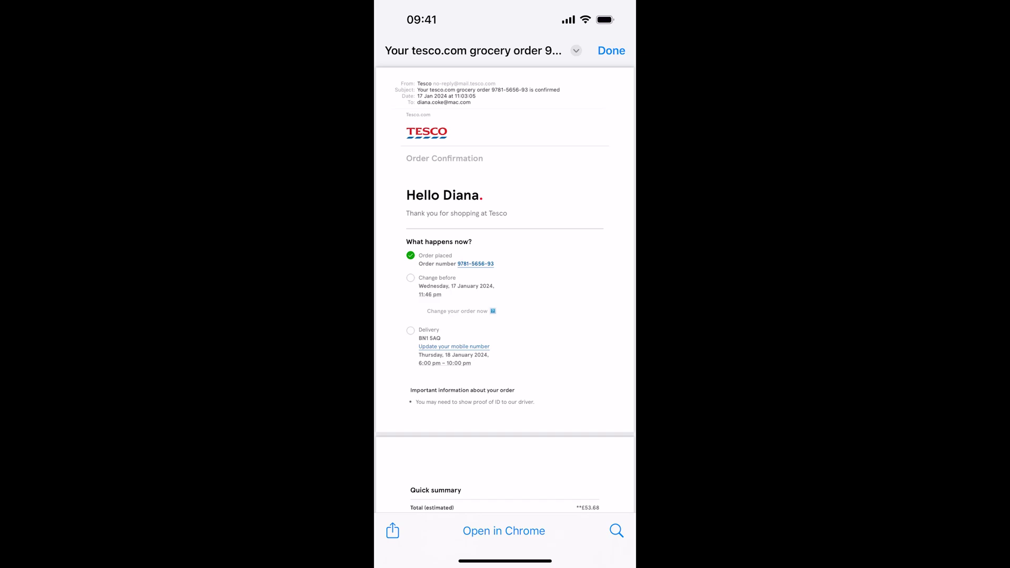
pyautogui.click(393, 531)
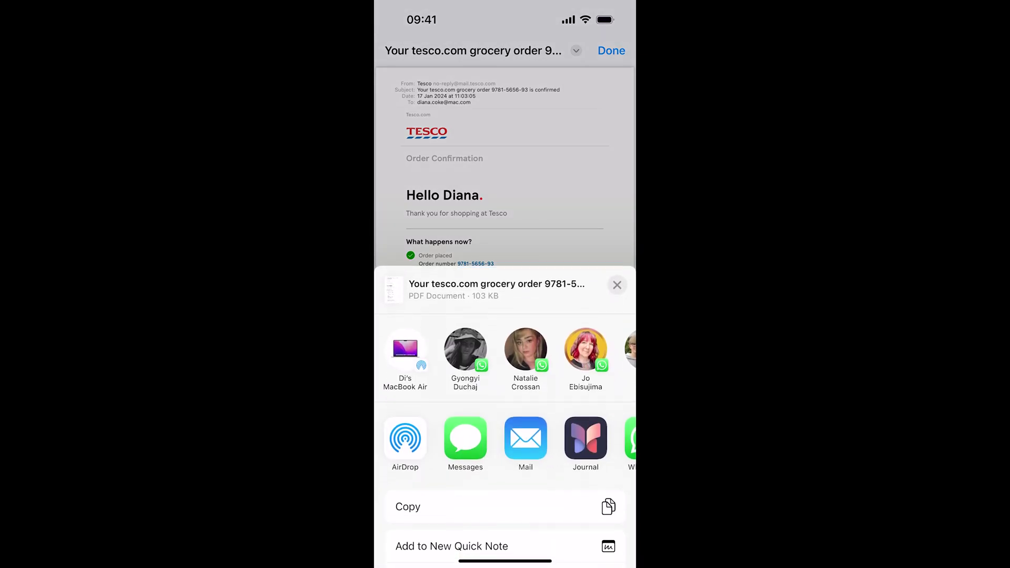
pyautogui.scroll(-5, 505, 421)
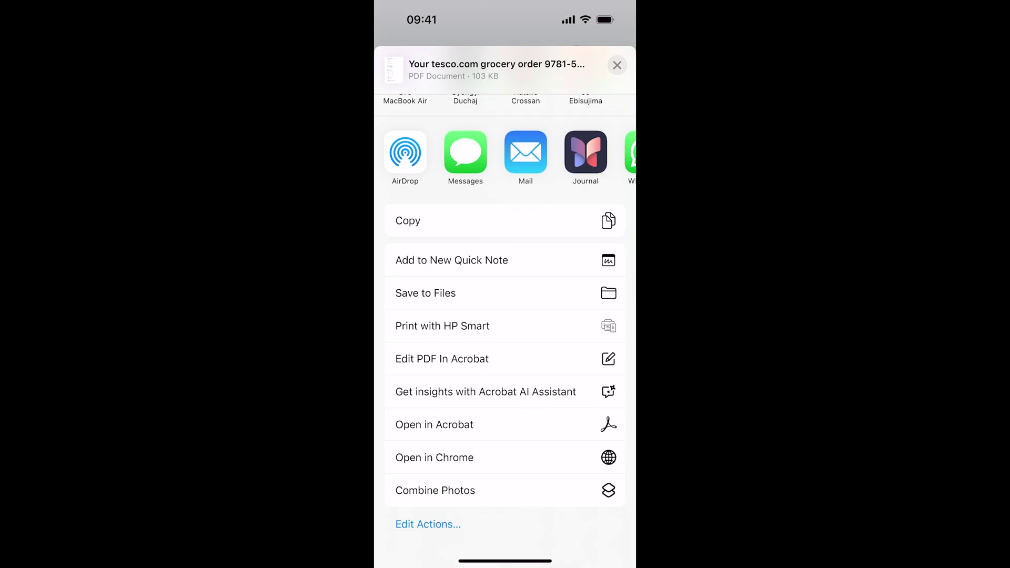
pyautogui.click(474, 291)
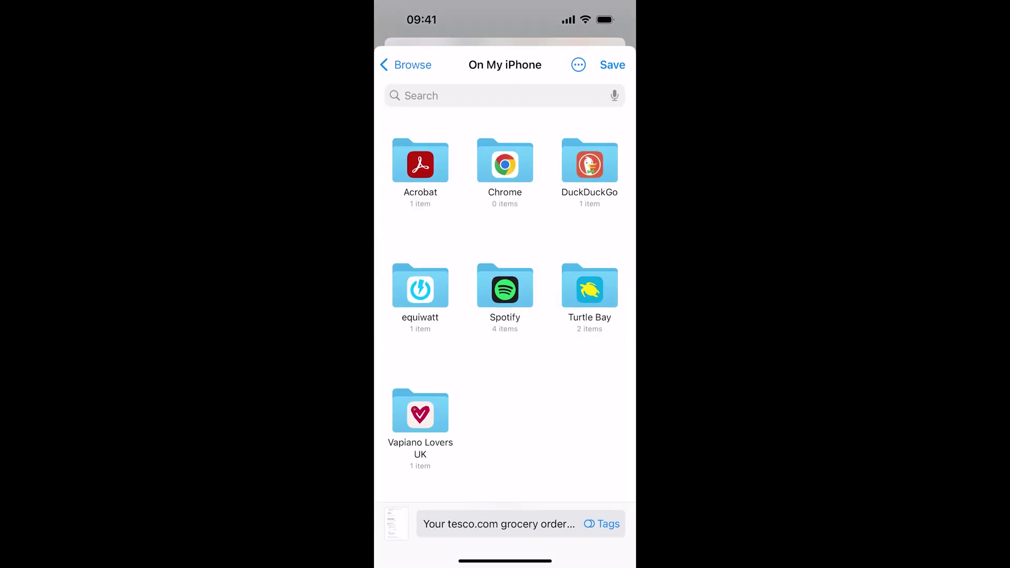
pyautogui.click(612, 65)
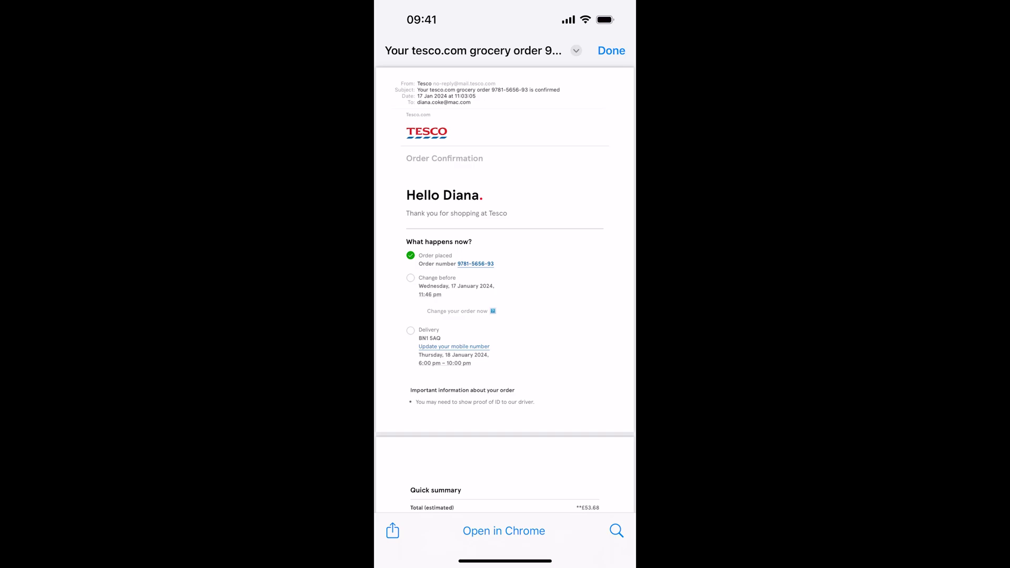
pyautogui.moveTo(505, 561); pyautogui.dragTo(505, 369)
pyautogui.moveTo(448, 263); pyautogui.dragTo(579, 263)
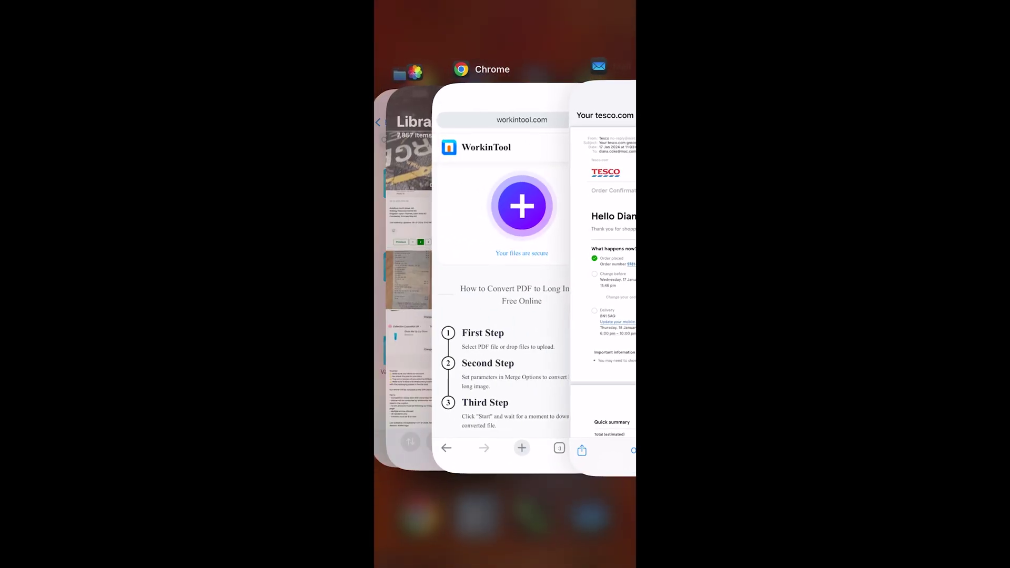
# Step: Upload the Tesco file from On My iPhone to WorkinTool, choose Twenty in One, and convert
pyautogui.click(505, 279)
pyautogui.click(506, 179)
pyautogui.click(424, 64)
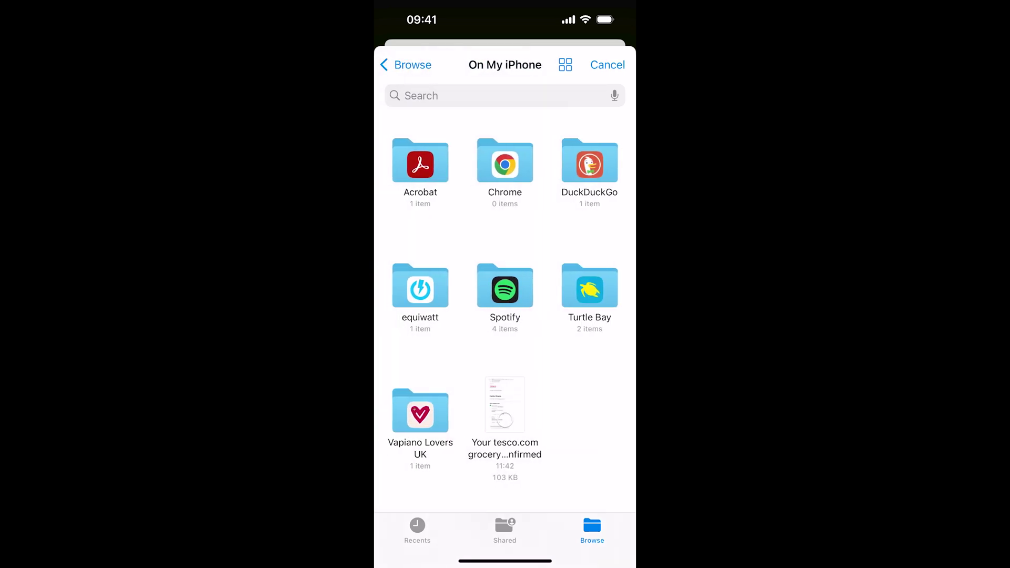
pyautogui.click(504, 420)
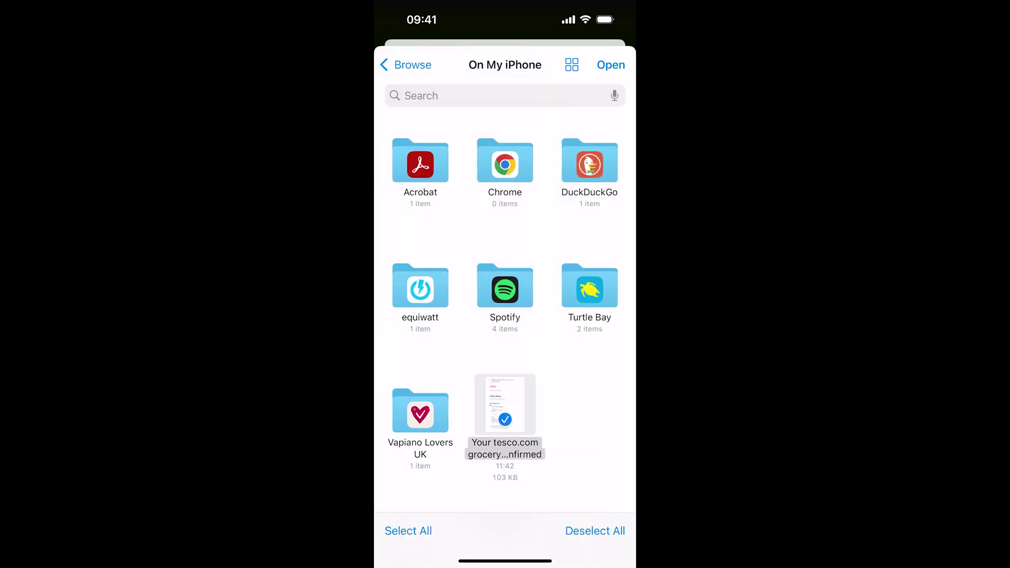
pyautogui.click(611, 65)
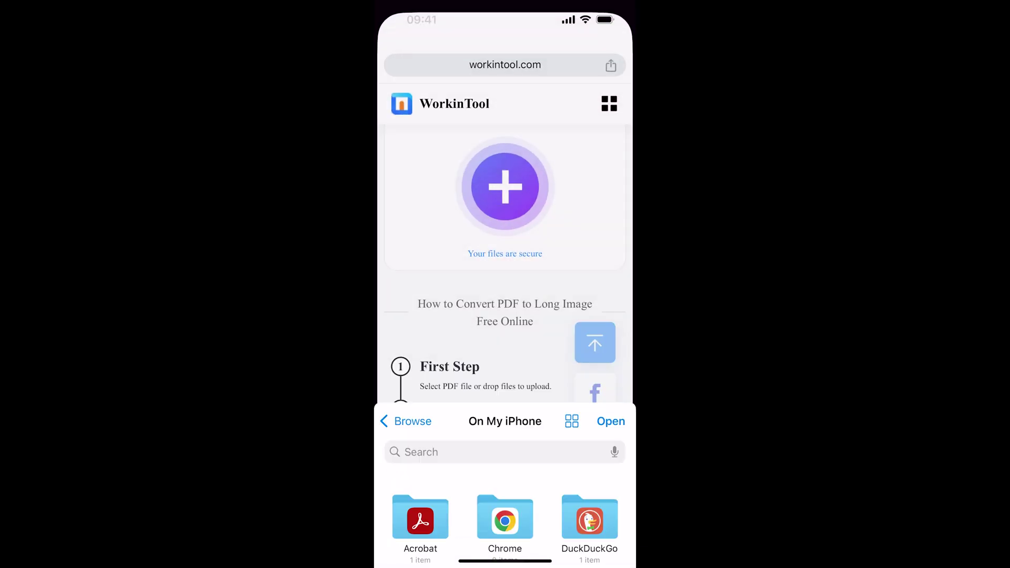
pyautogui.click(504, 396)
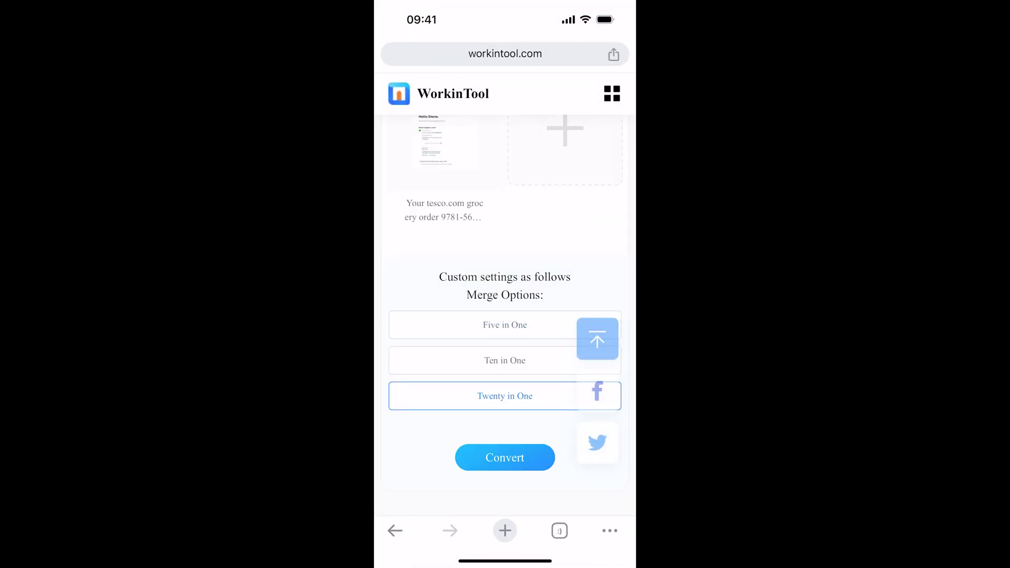
pyautogui.click(505, 457)
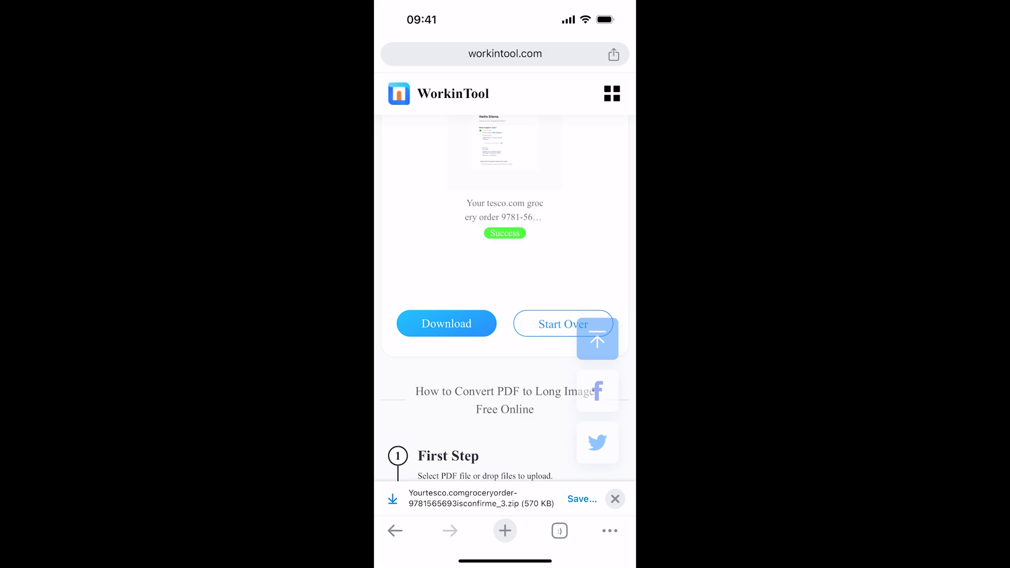
# Step: Save the converted zip to Files, extract it, and open the extracted folder
pyautogui.click(582, 499)
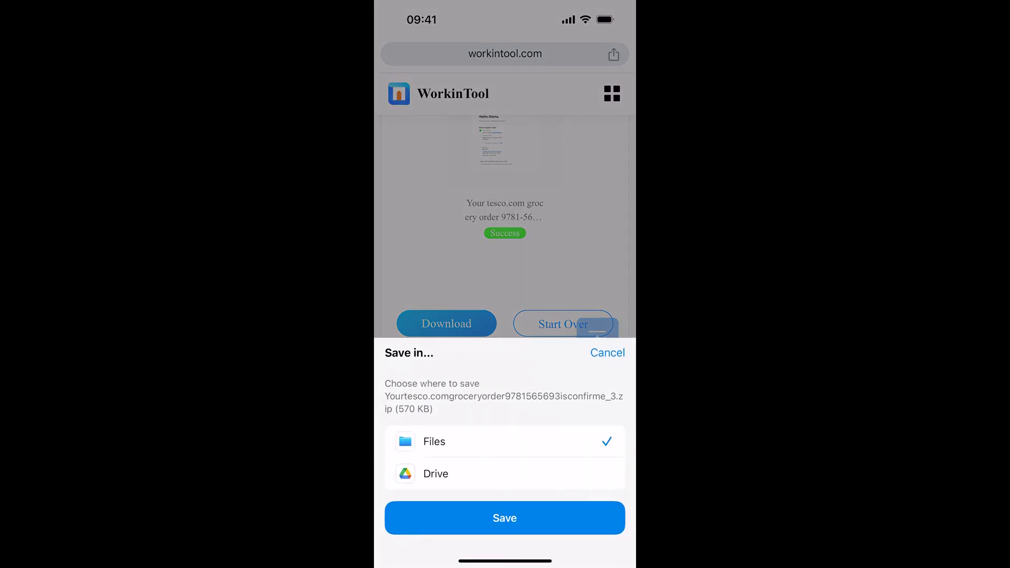
pyautogui.click(505, 519)
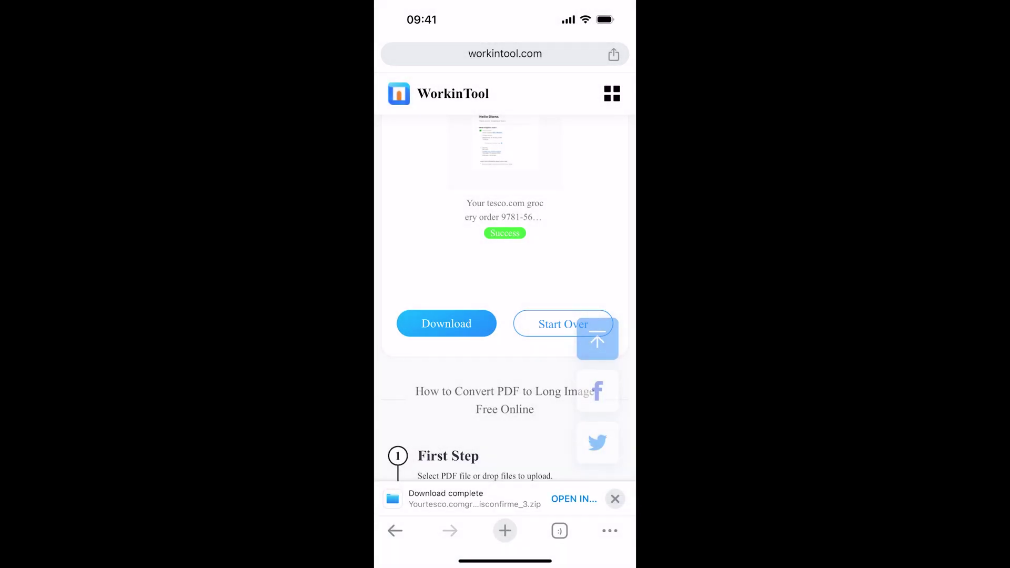
pyautogui.click(574, 499)
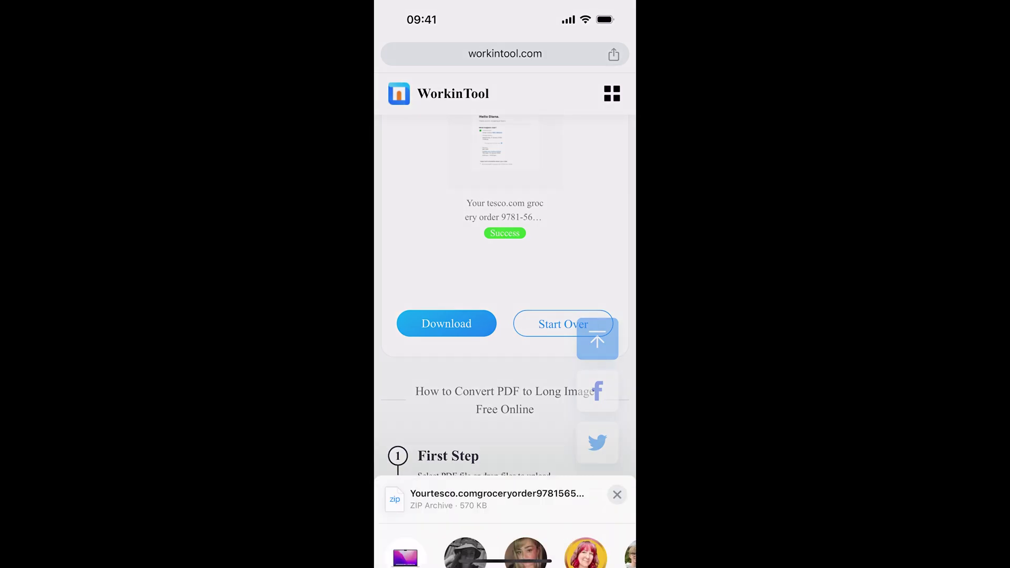
pyautogui.click(505, 507)
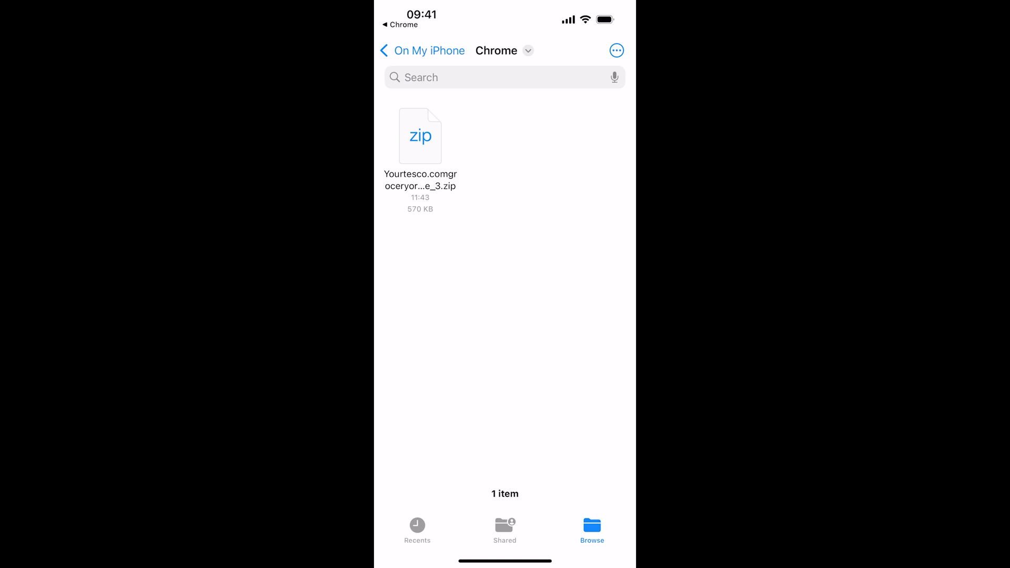
pyautogui.click(420, 136)
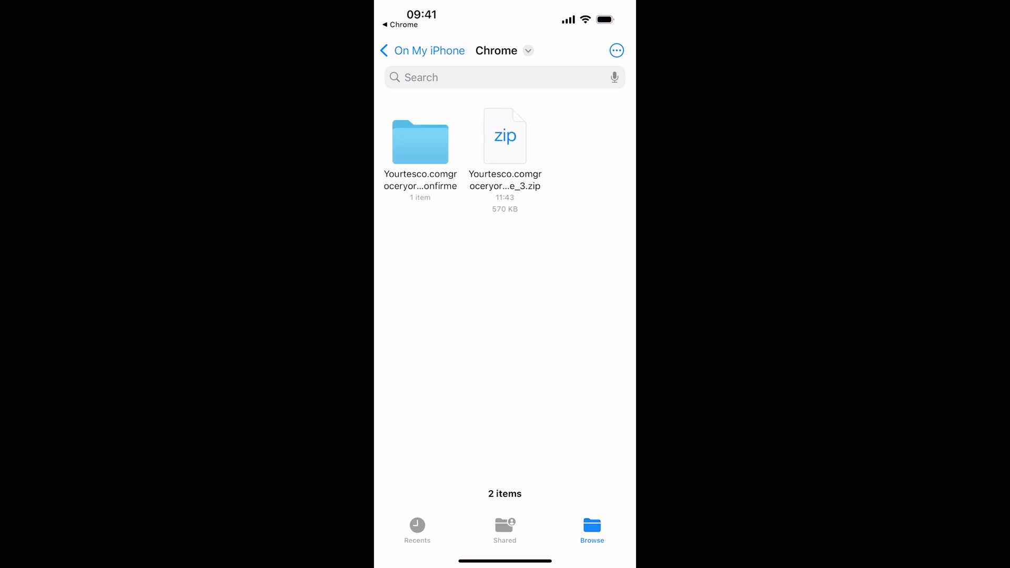
pyautogui.click(421, 142)
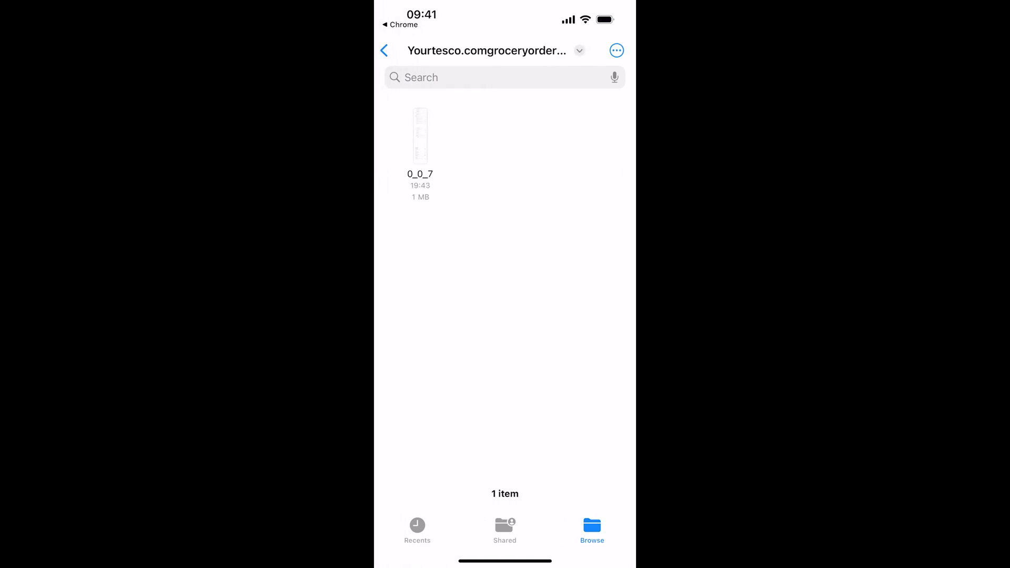
# Step: Open the long image 0_0_7, dismiss its sharing options, and bring up the app switcher
pyautogui.click(421, 136)
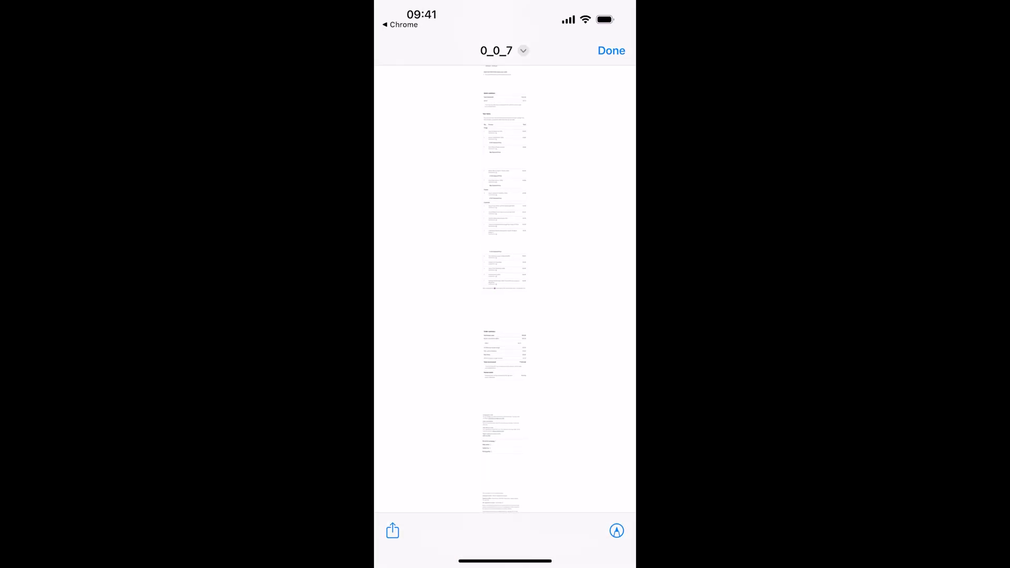
pyautogui.click(392, 531)
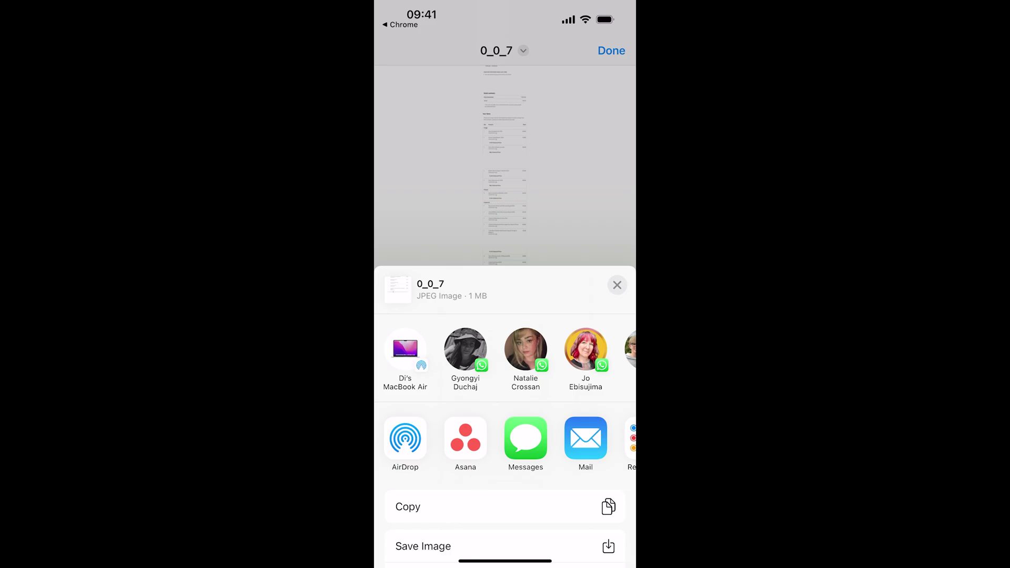
pyautogui.click(618, 285)
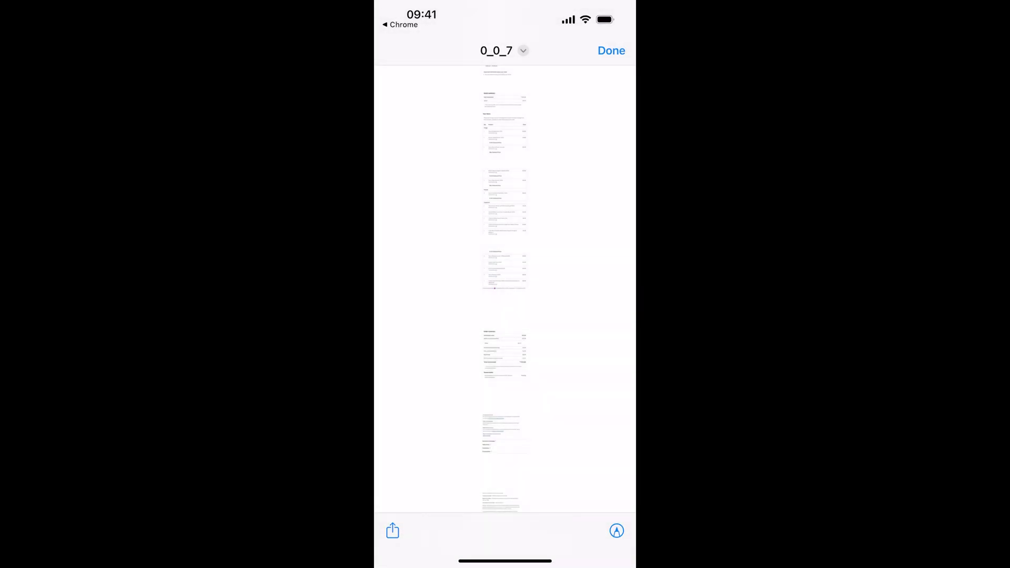
pyautogui.moveTo(505, 561); pyautogui.dragTo(505, 316)
pyautogui.moveTo(447, 263); pyautogui.dragTo(579, 263)
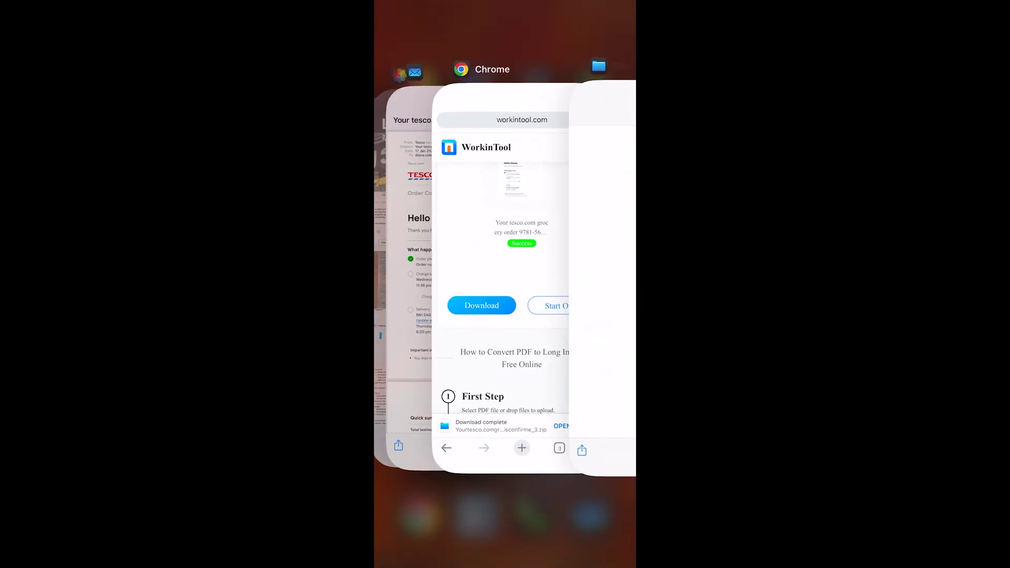
# Step: Open the newest long Tesco image in the Photos library and zoom in on the items
pyautogui.moveTo(448, 263); pyautogui.dragTo(579, 263)
pyautogui.click(411, 274)
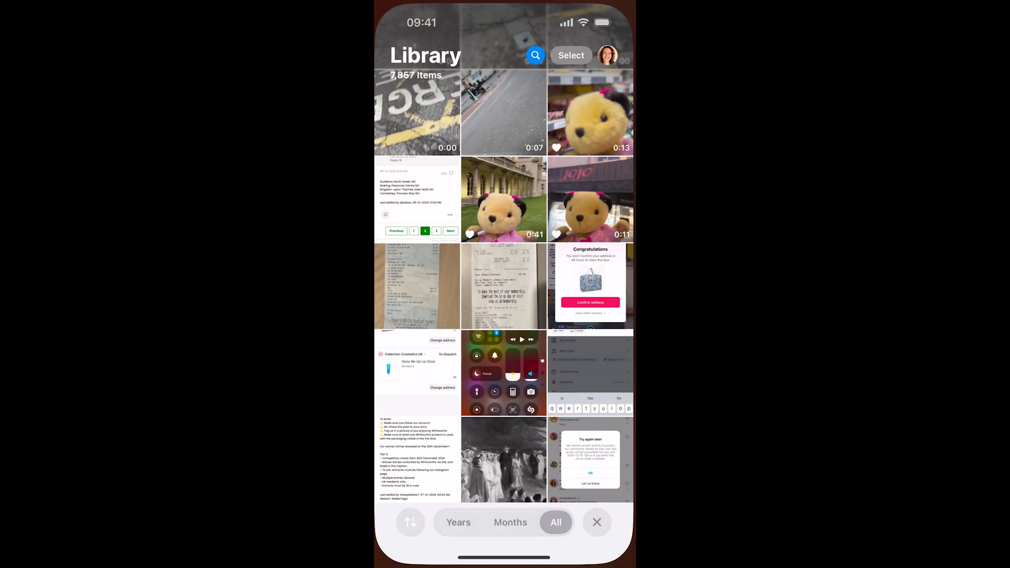
pyautogui.scroll(-10, 506, 316)
pyautogui.scroll(7, 506, 316)
pyautogui.click(592, 353)
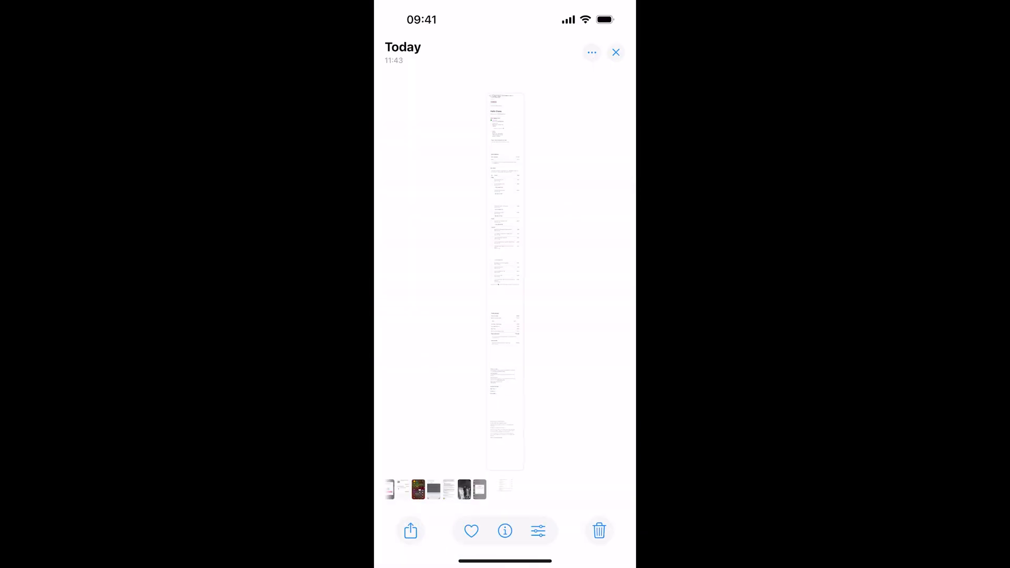
pyautogui.doubleClick(505, 237)
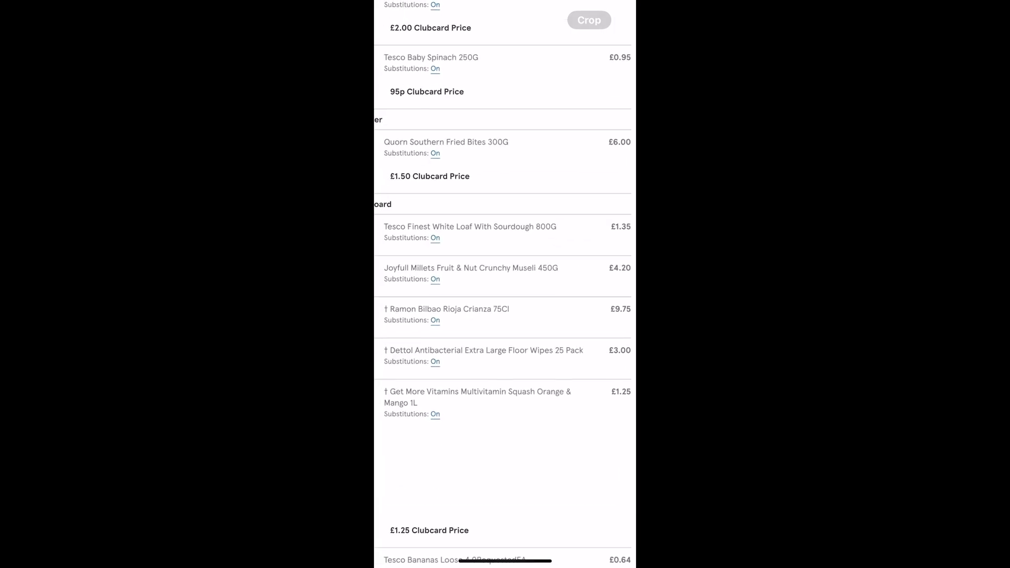